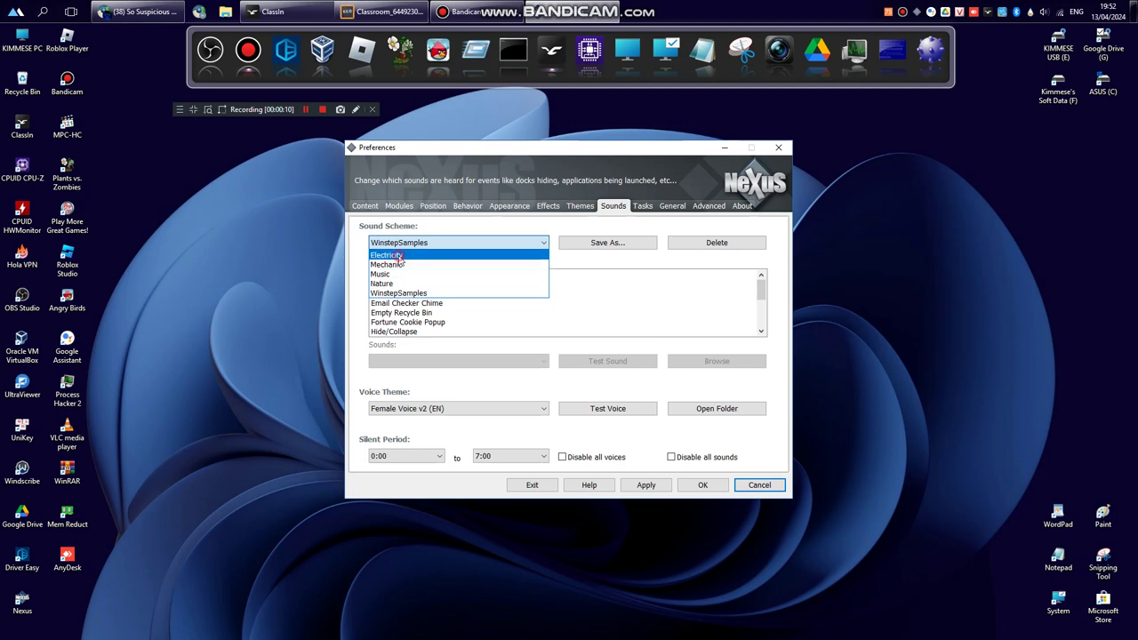
Step: Select the Clock Chime event, audition the Female Voice v2 (EN) and Male Voice v2 (EN) themes, and return to the female voice
click(406, 277)
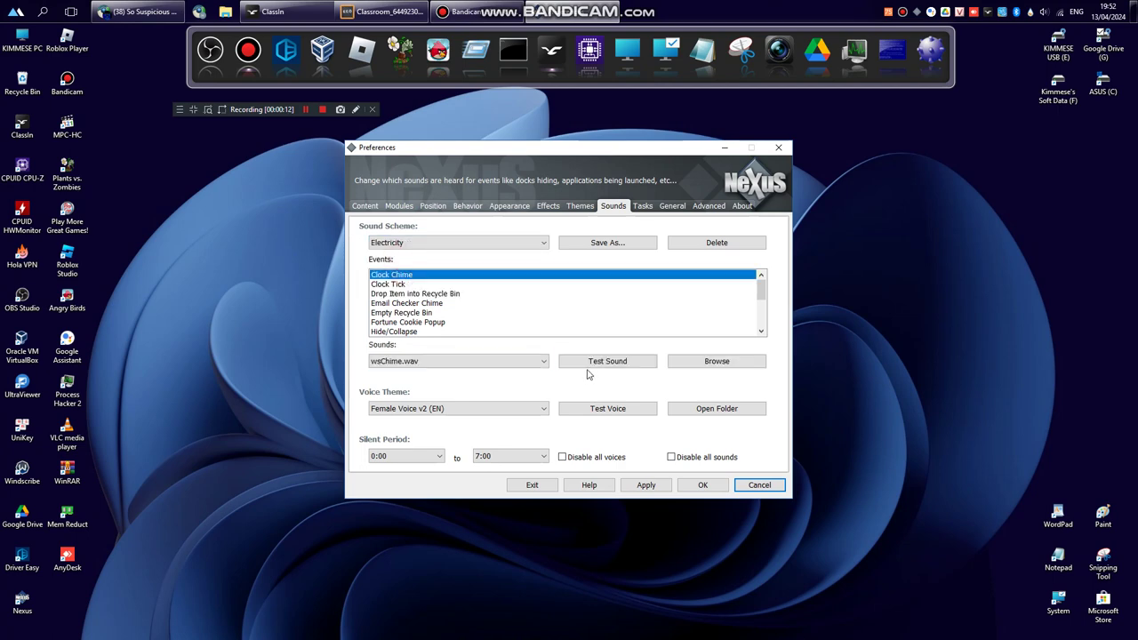
click(599, 411)
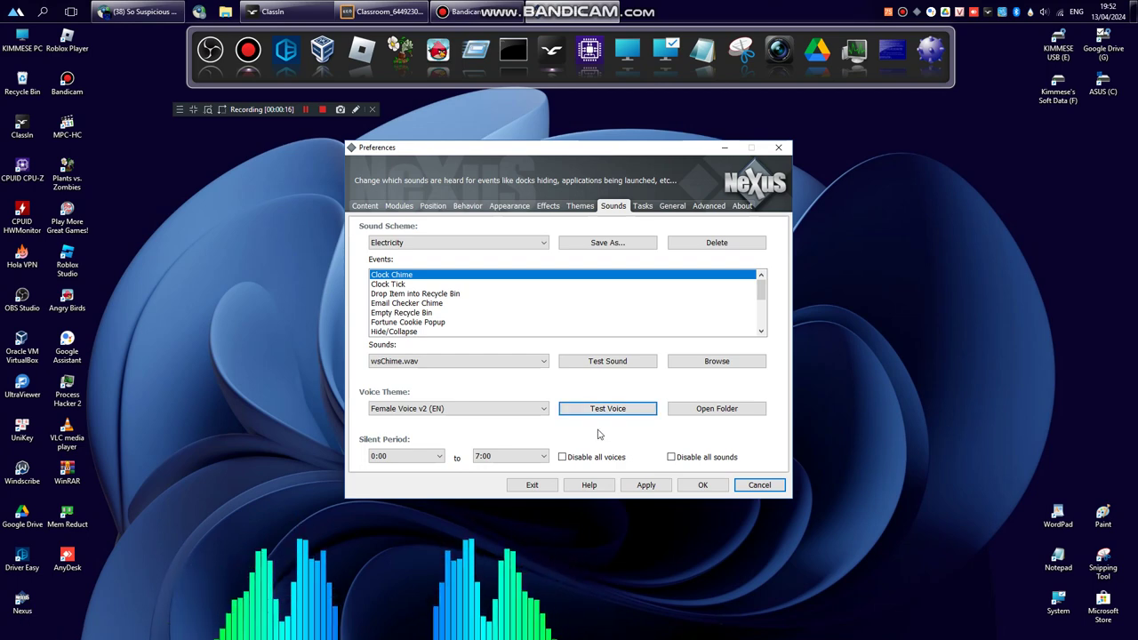
click(495, 412)
click(465, 430)
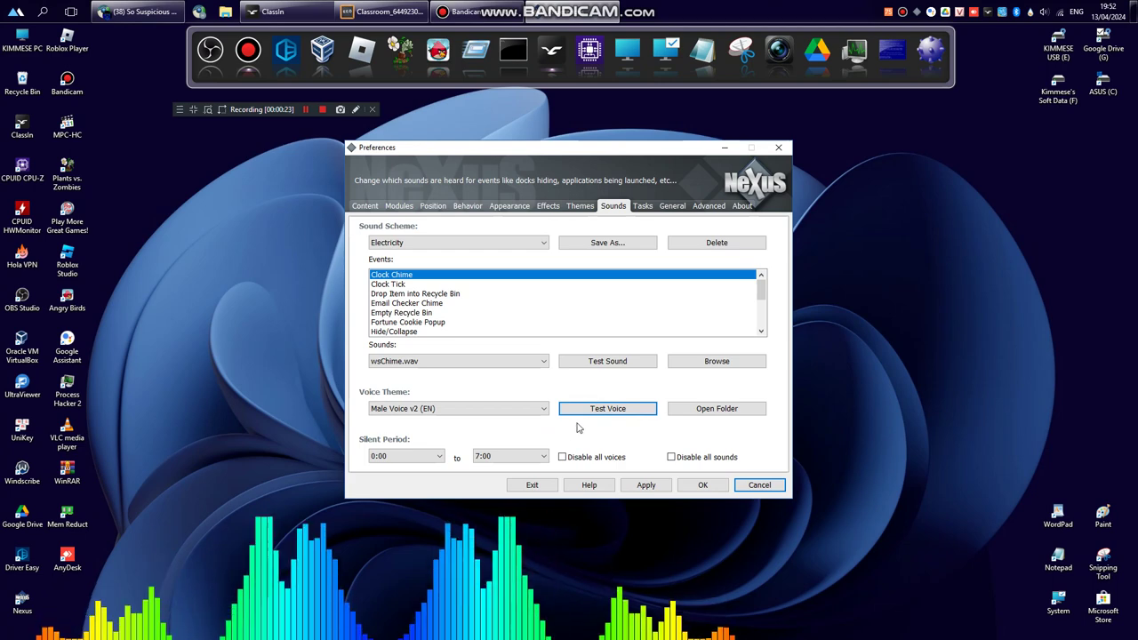
click(453, 408)
click(458, 419)
Step: Choose wsChime.wav as the Clock Chime sound, test it, and look through the other available sounds
click(455, 361)
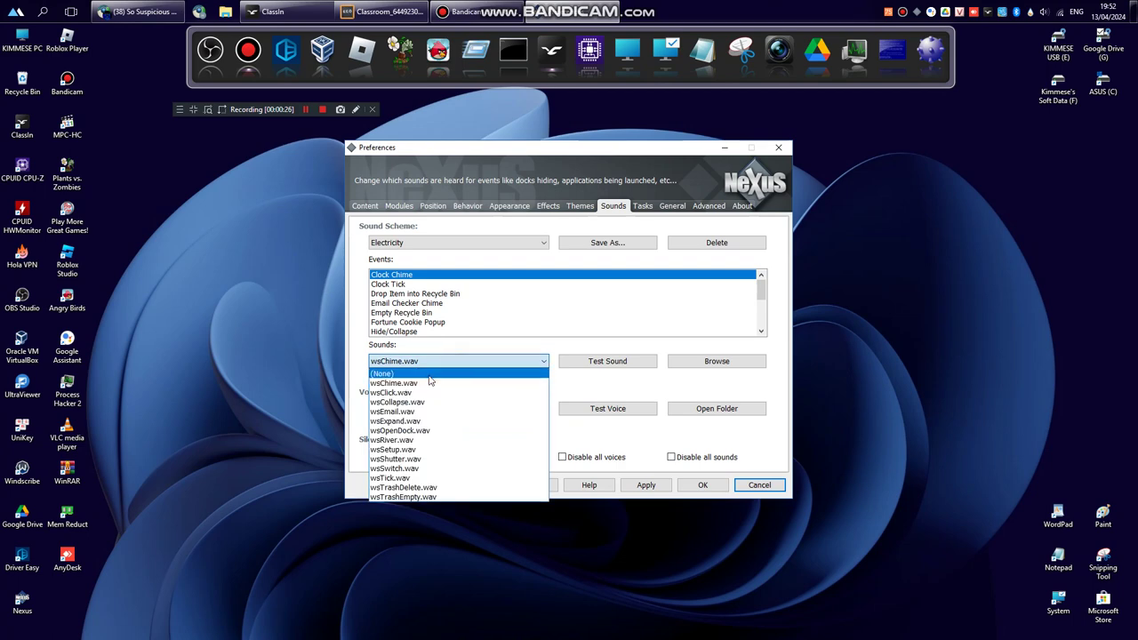
click(411, 384)
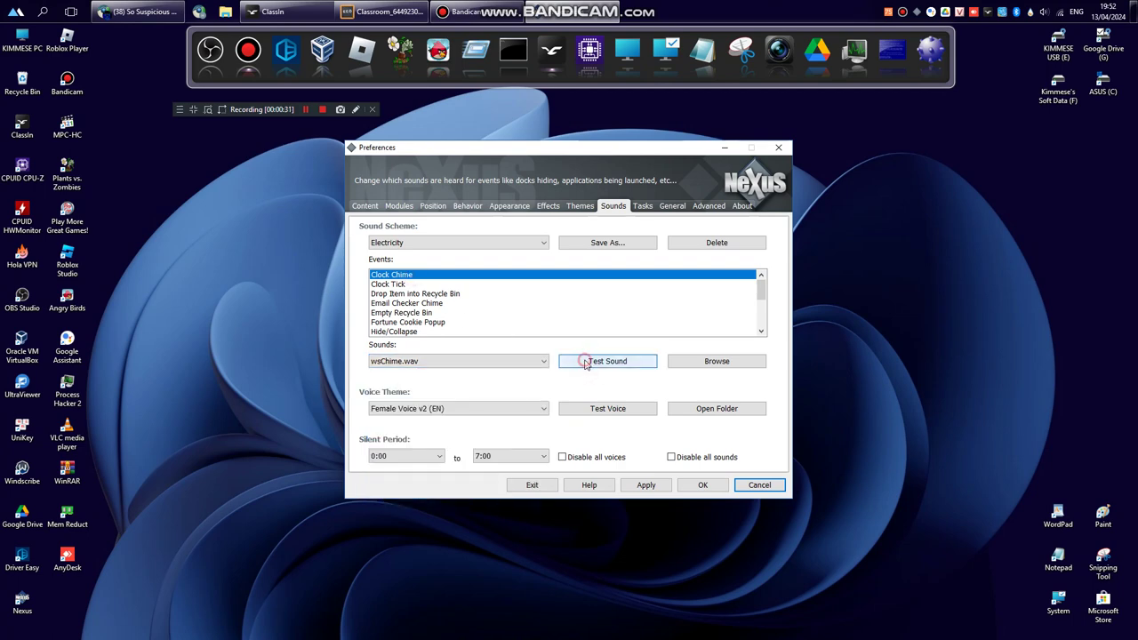
click(404, 362)
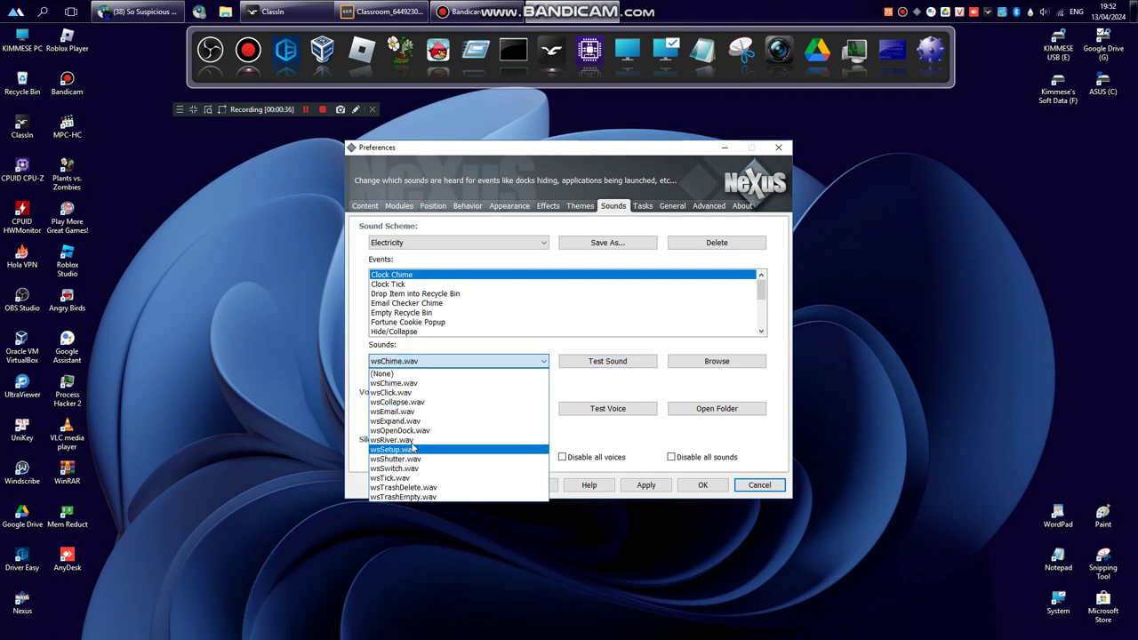
click(413, 350)
Step: Switch the sound scheme to Music and test its Clock Chime and Clock Tick sounds
click(432, 243)
click(415, 277)
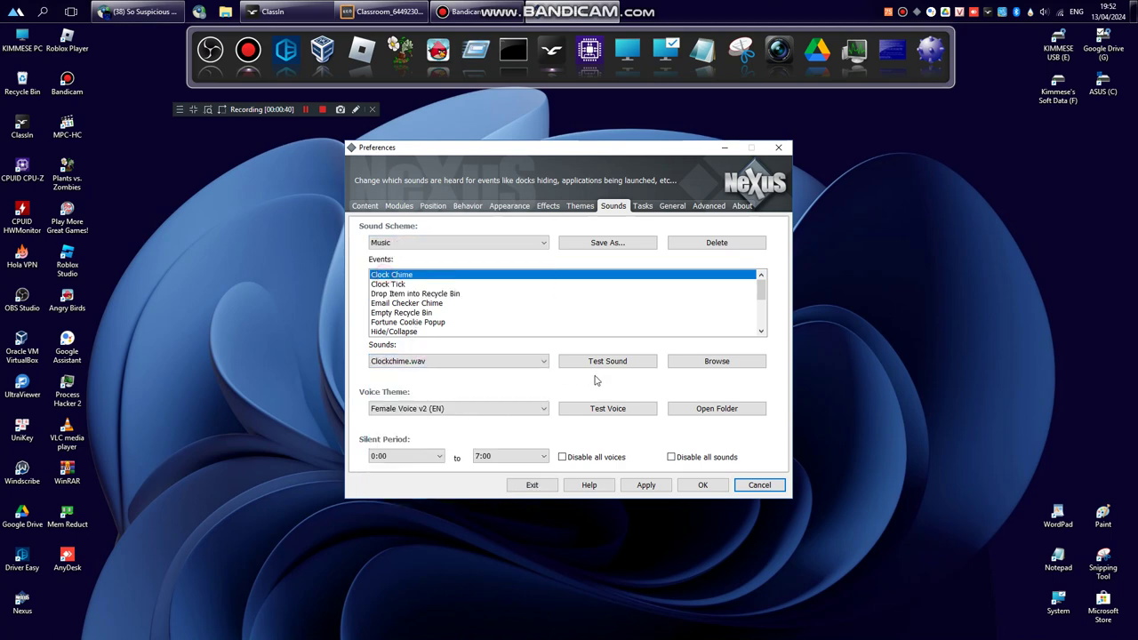
click(601, 362)
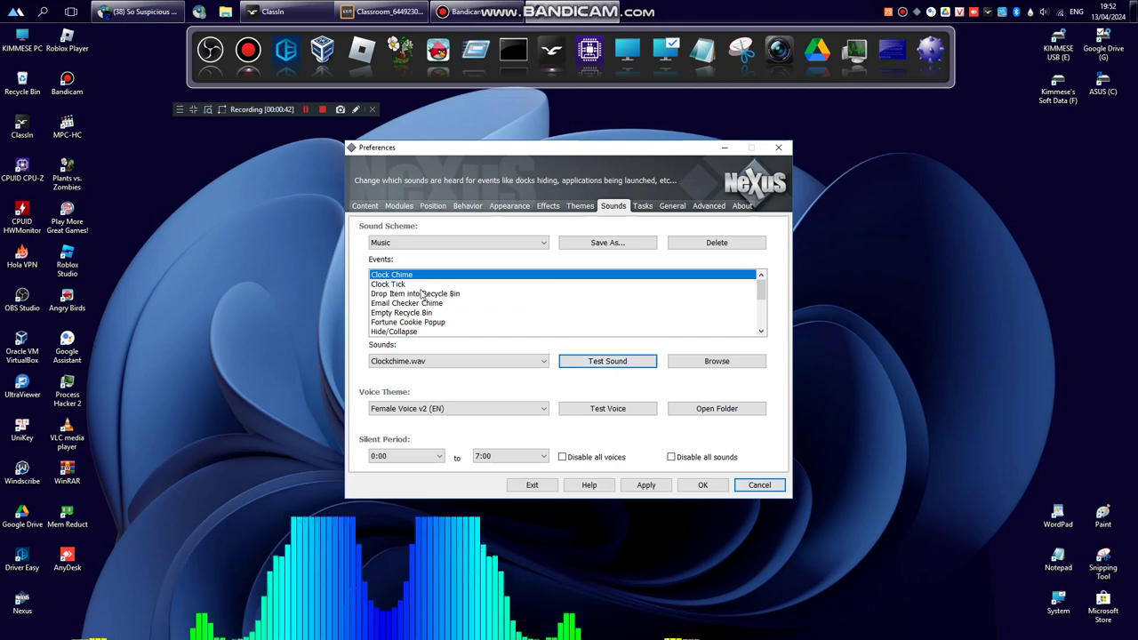
click(388, 284)
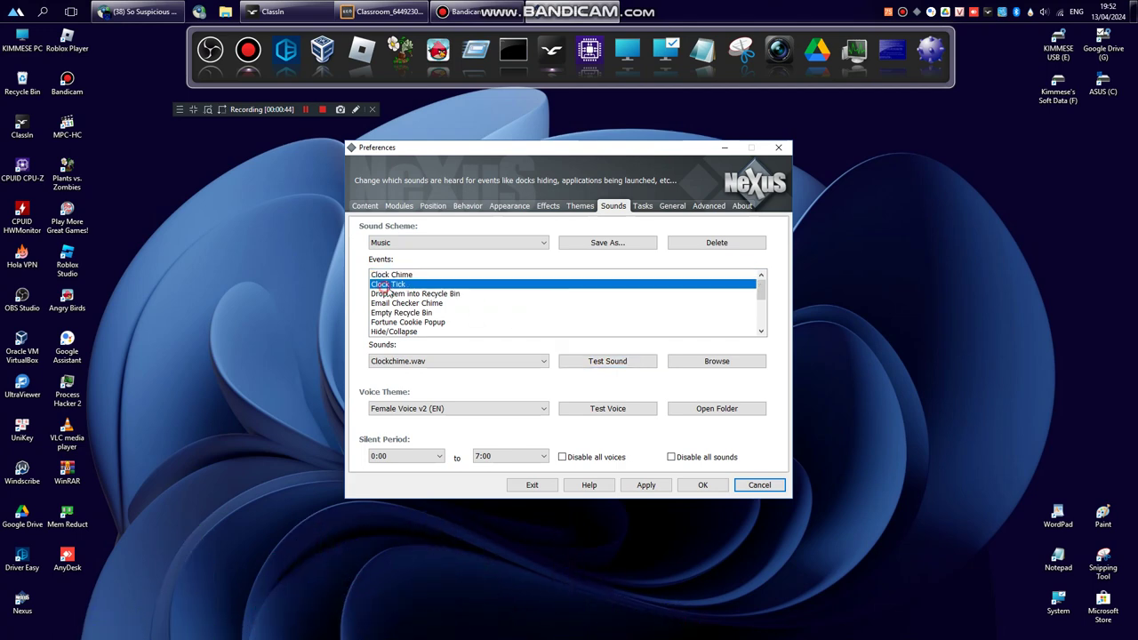
click(582, 362)
Step: Test the Music scheme's Drop Item into Recycle Bin, Email Checker Chime and Empty Recycle Bin sounds
click(393, 303)
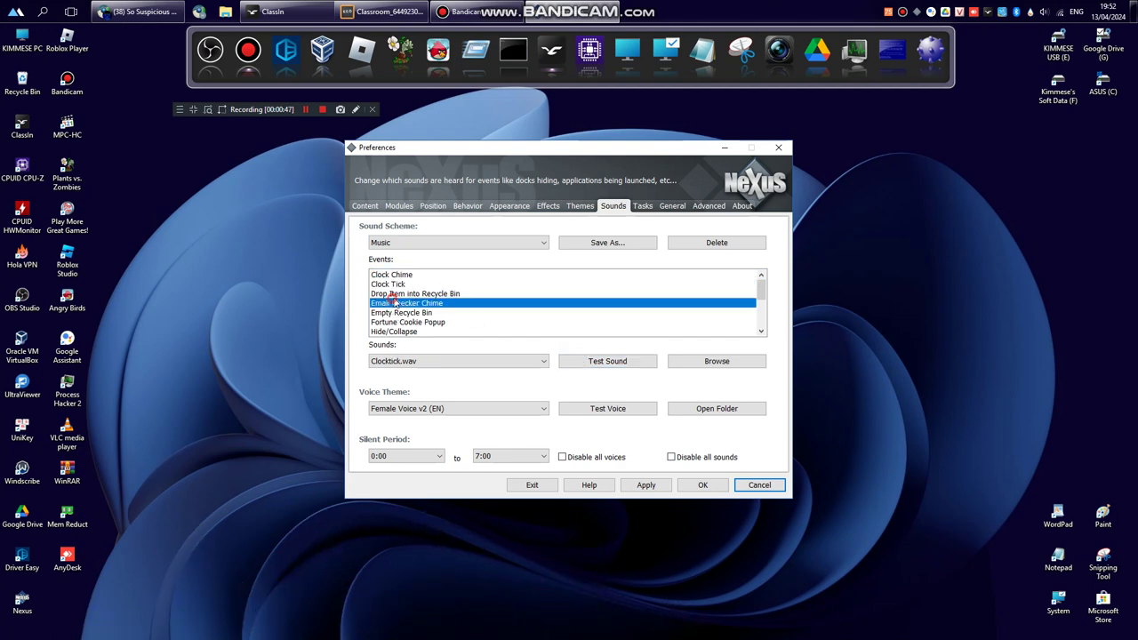
click(449, 295)
click(607, 363)
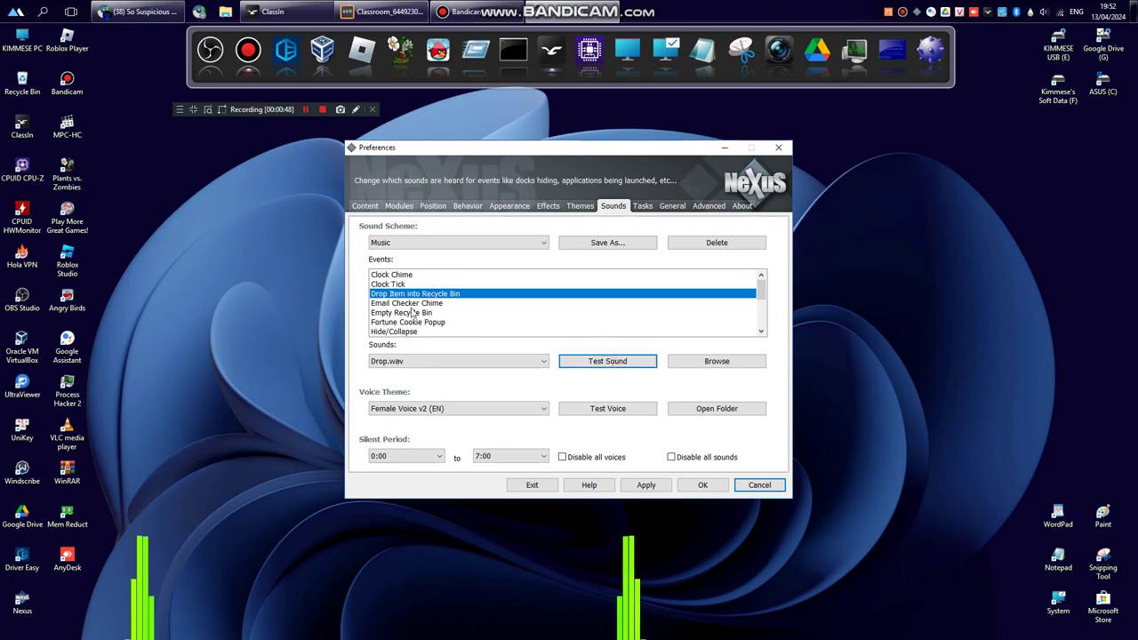
click(411, 304)
click(591, 362)
click(409, 313)
click(598, 362)
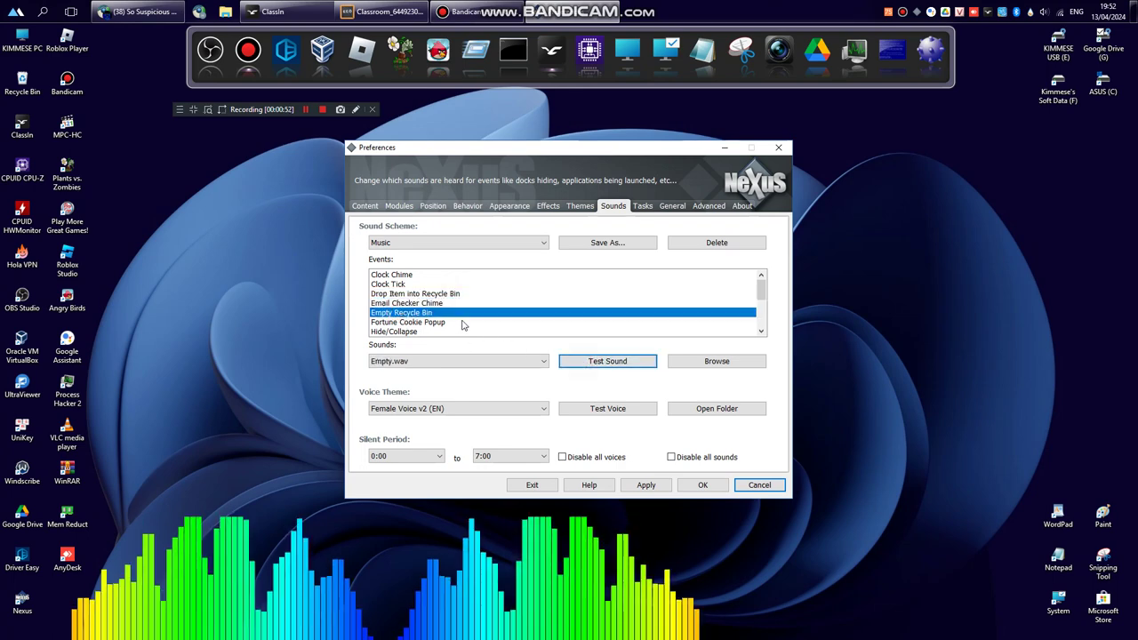
Step: Test the Music scheme's Fortune Cookie Popup, Hide/Collapse and Launch Item sounds
click(427, 323)
click(614, 363)
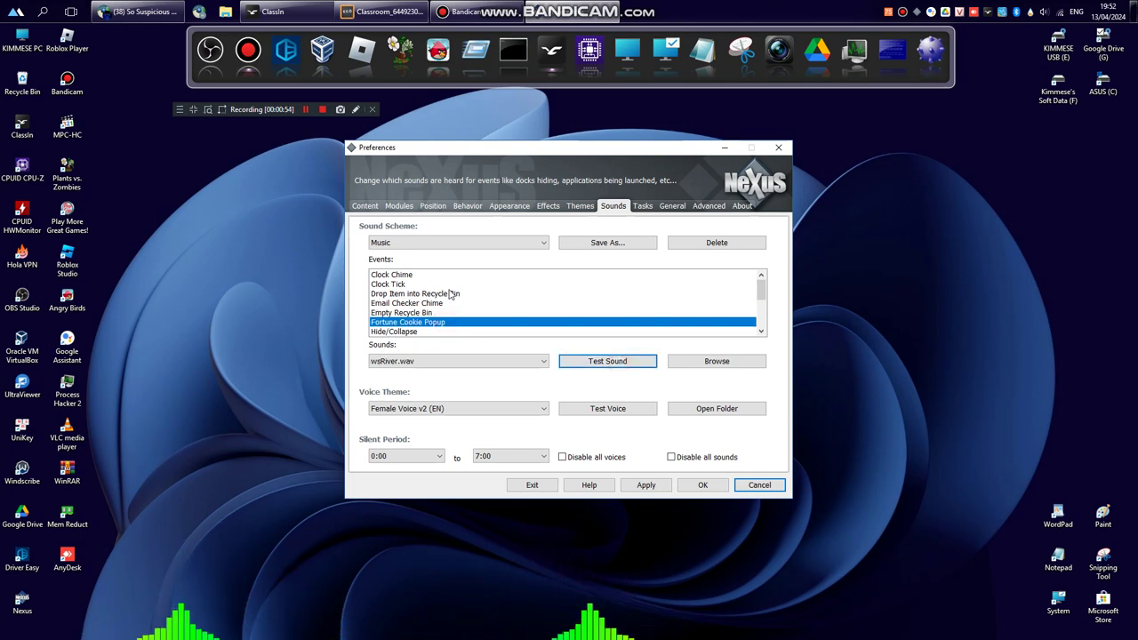
scroll(453, 296, down, 1)
click(409, 303)
click(609, 363)
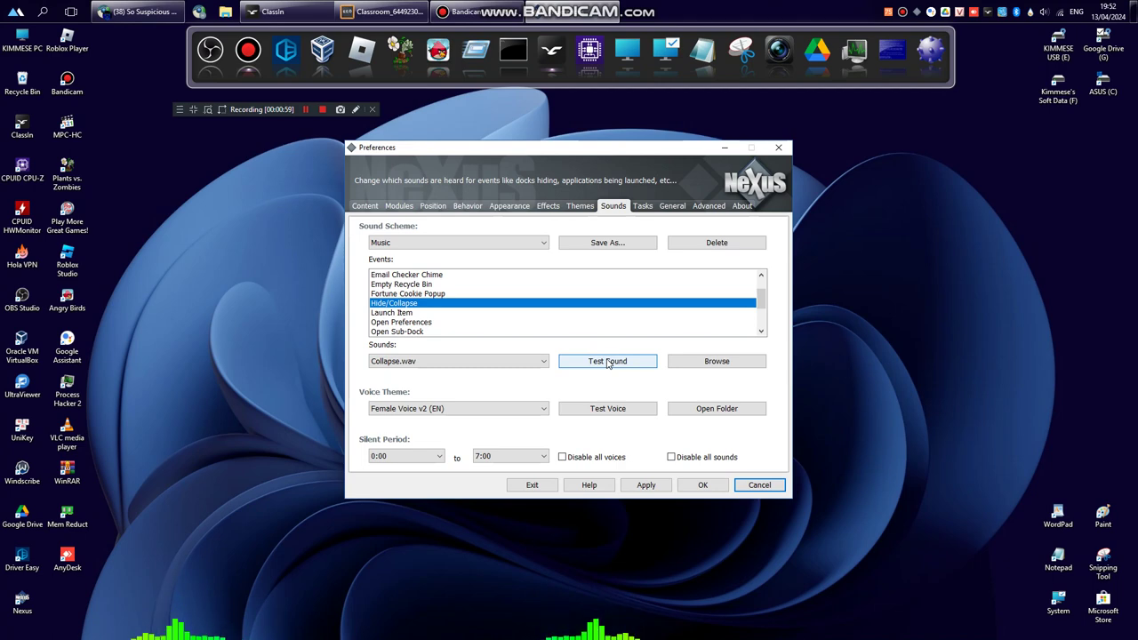
click(409, 313)
click(622, 363)
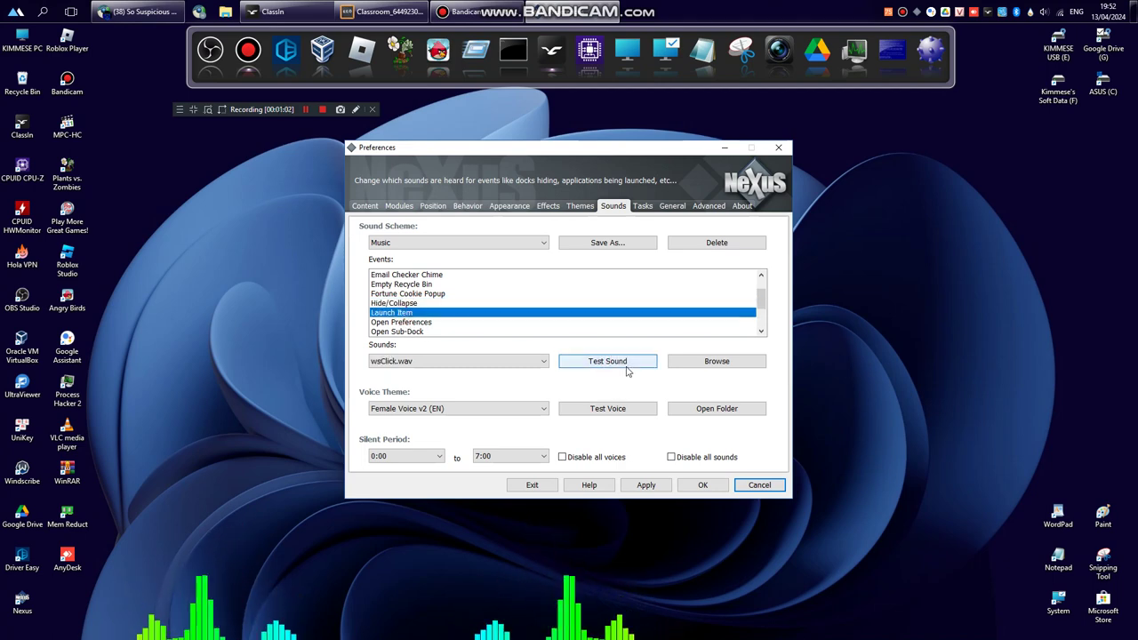
Step: Test the Music scheme's Open Preferences and Open Sub-Dock sounds
click(418, 331)
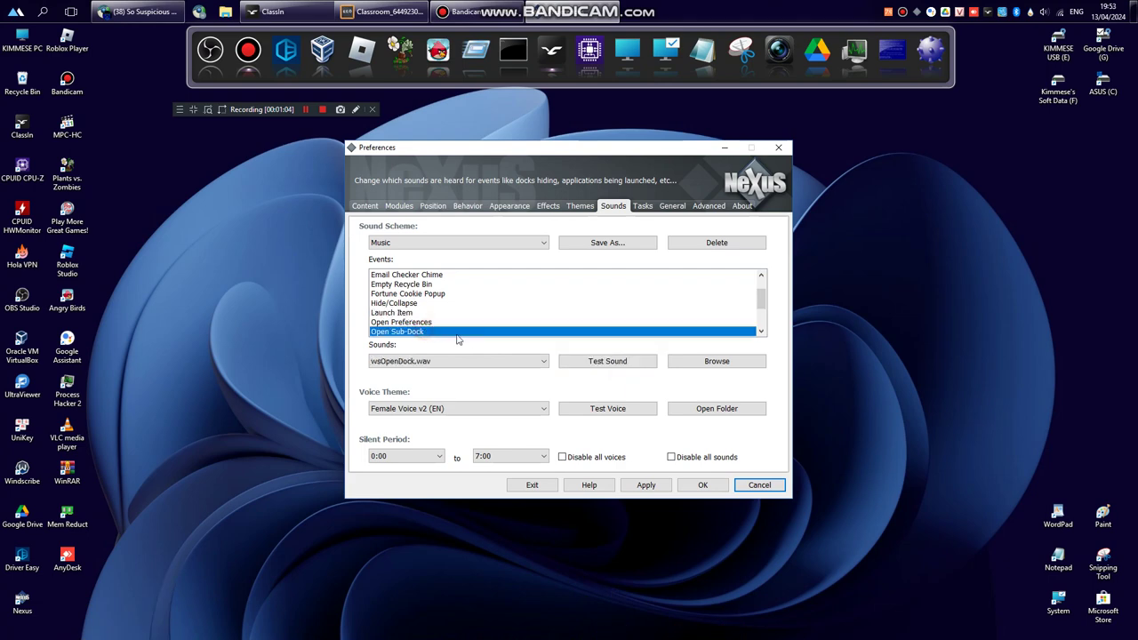
key(Up)
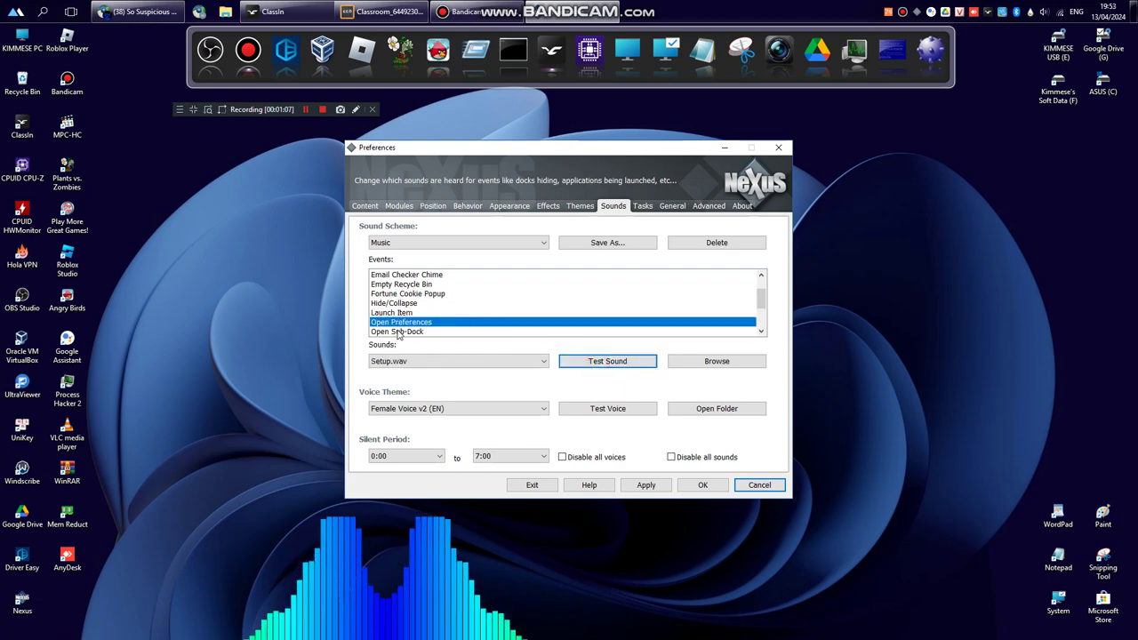
scroll(453, 326, down, 1)
key(Down)
click(606, 362)
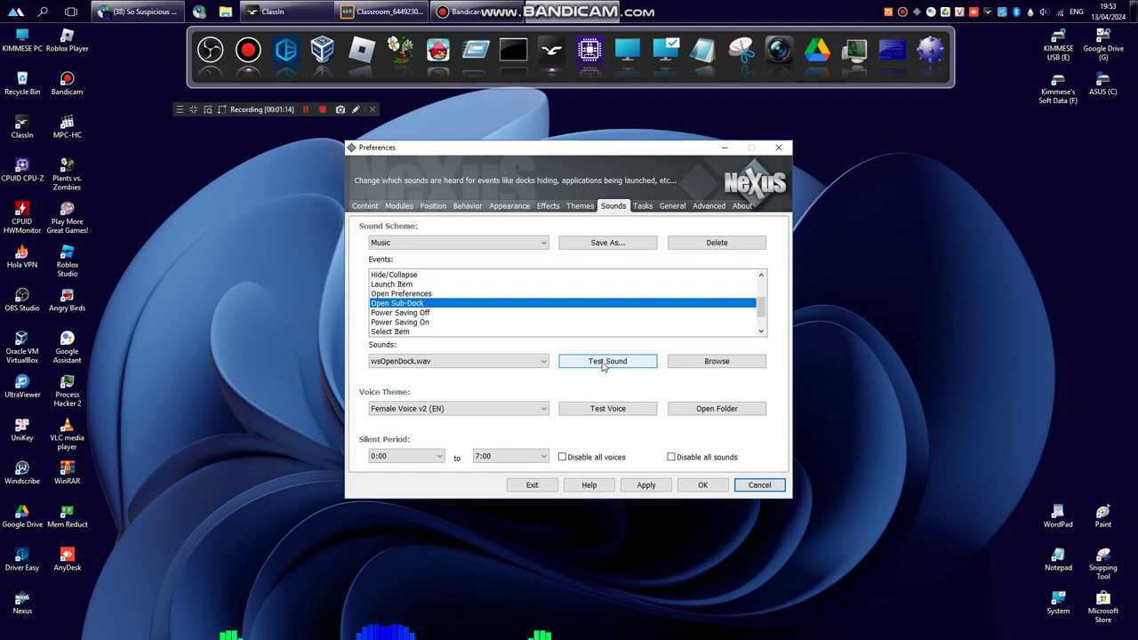
Step: Test the Music scheme's Show/Expand and Take Picture sounds, and check the Select Item and Ultra Power Saving On events
scroll(551, 293, down, 1)
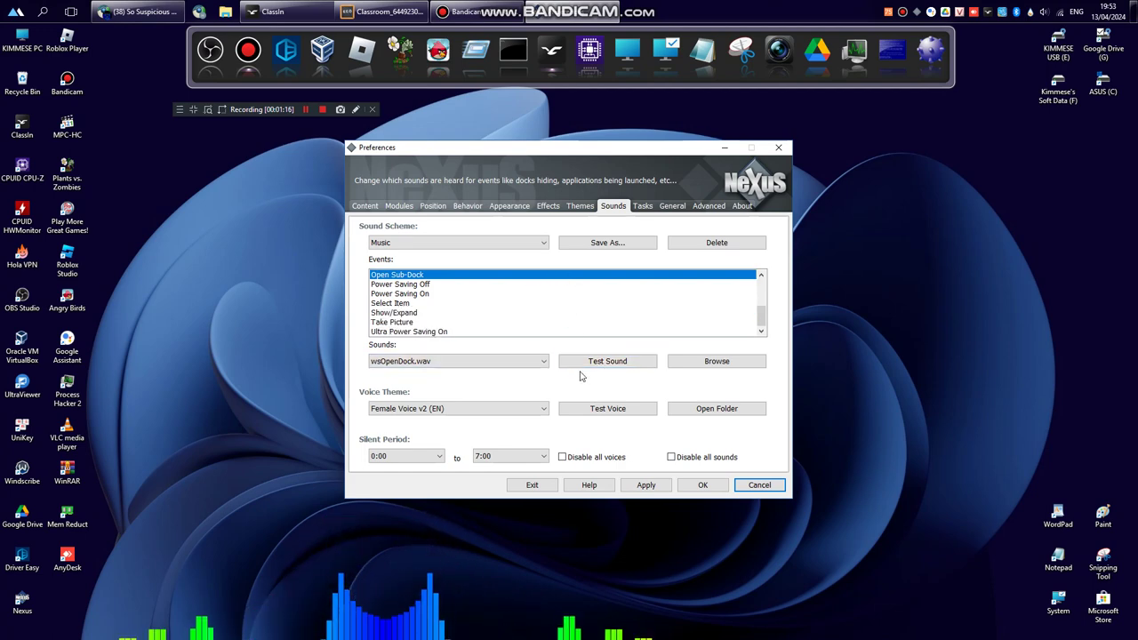
click(410, 313)
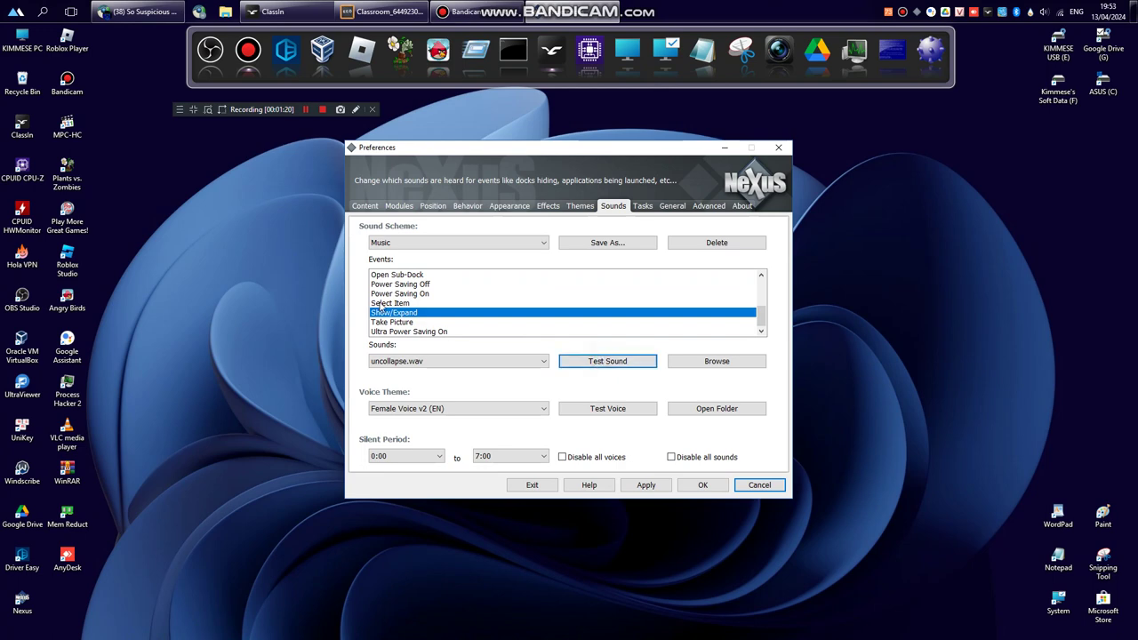
click(578, 361)
click(404, 304)
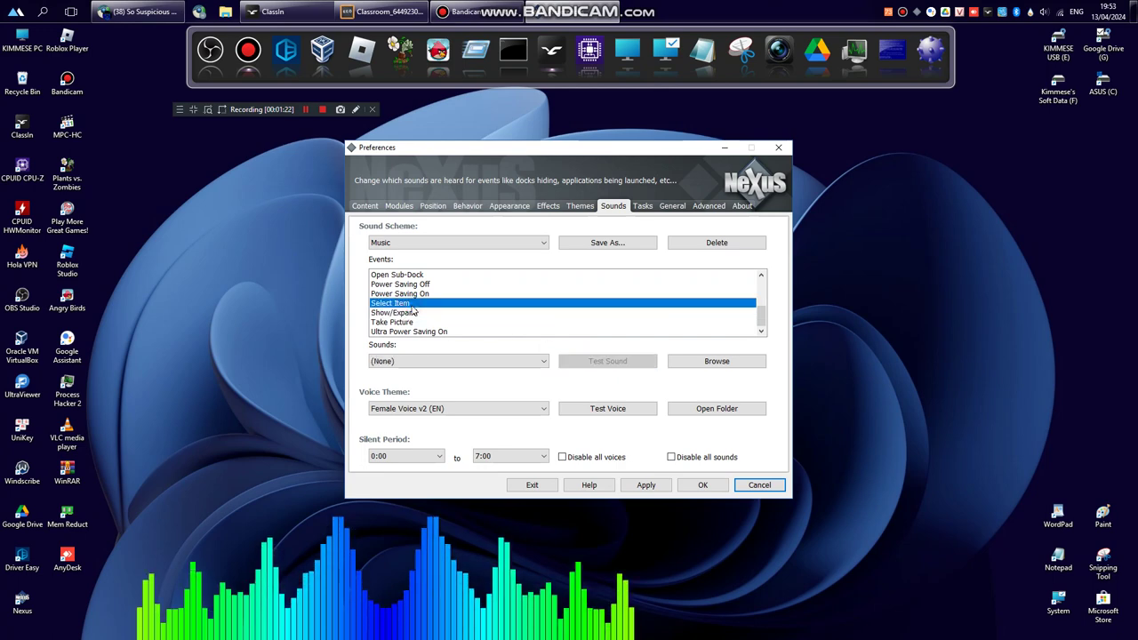
click(414, 322)
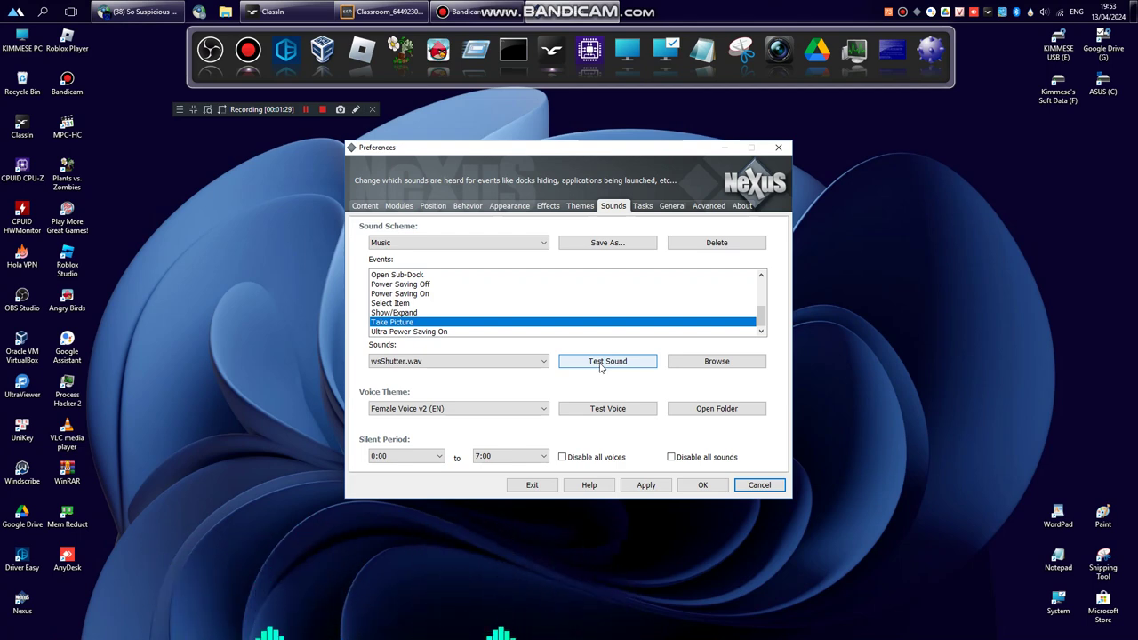
click(600, 363)
click(447, 332)
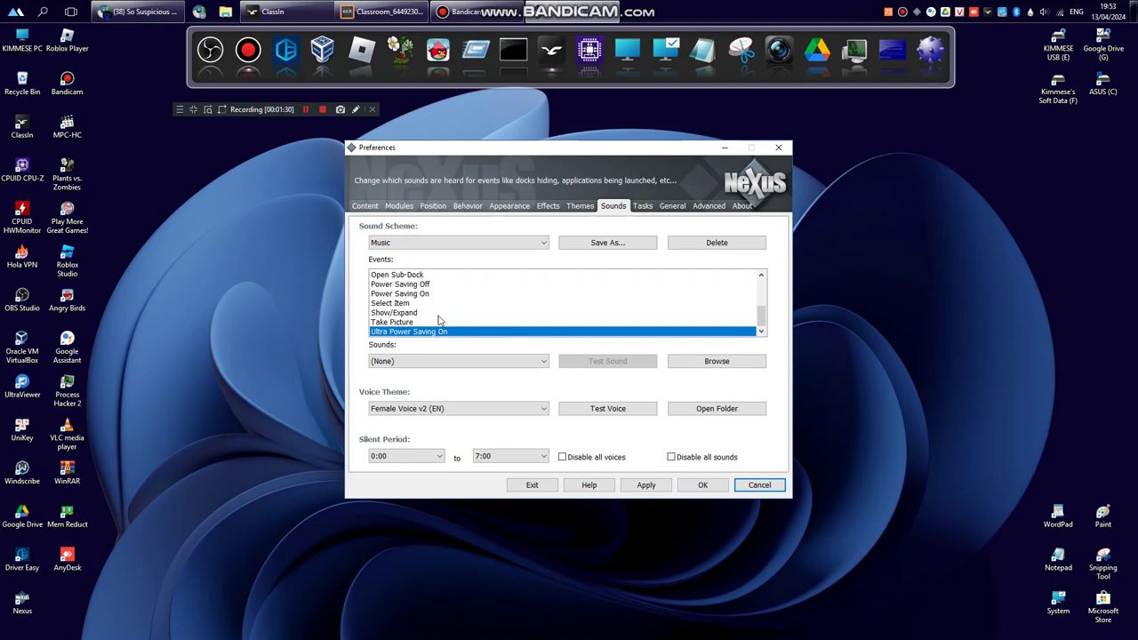
Step: Set the sound scheme to Electricity and mute ClassIn in the Windows Volume Mixer
click(458, 242)
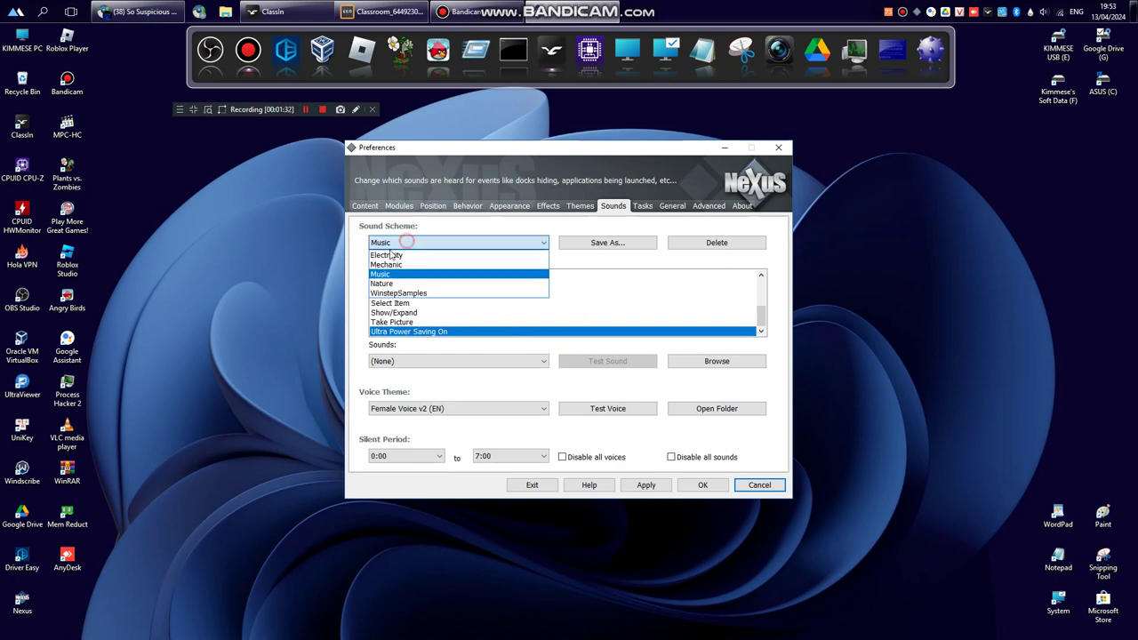
click(458, 263)
right_click(1039, 12)
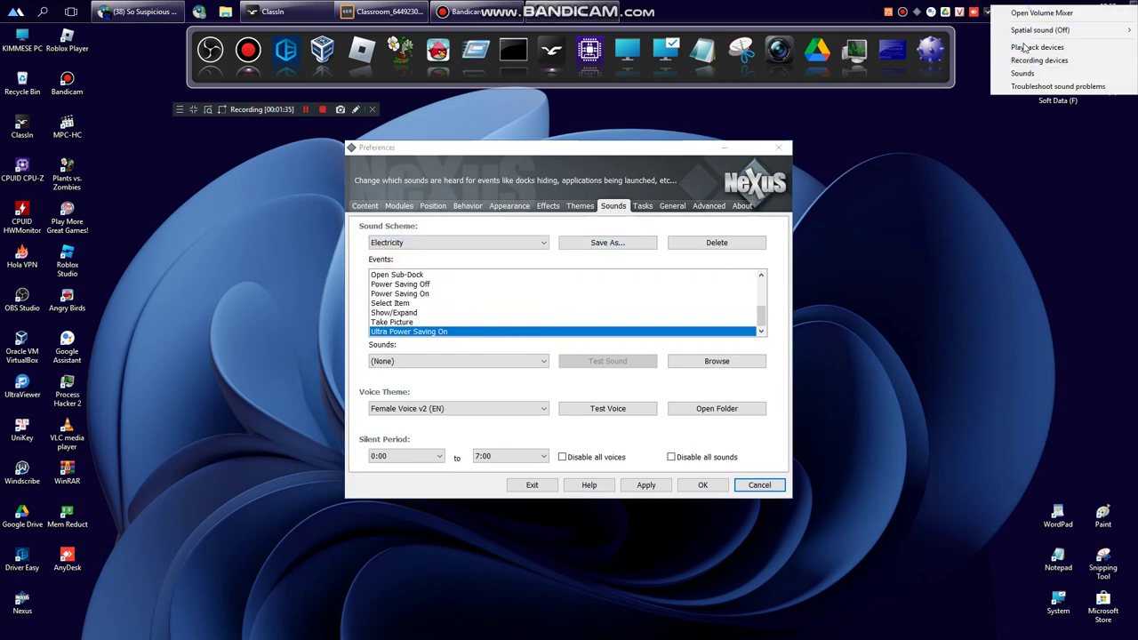
click(1029, 98)
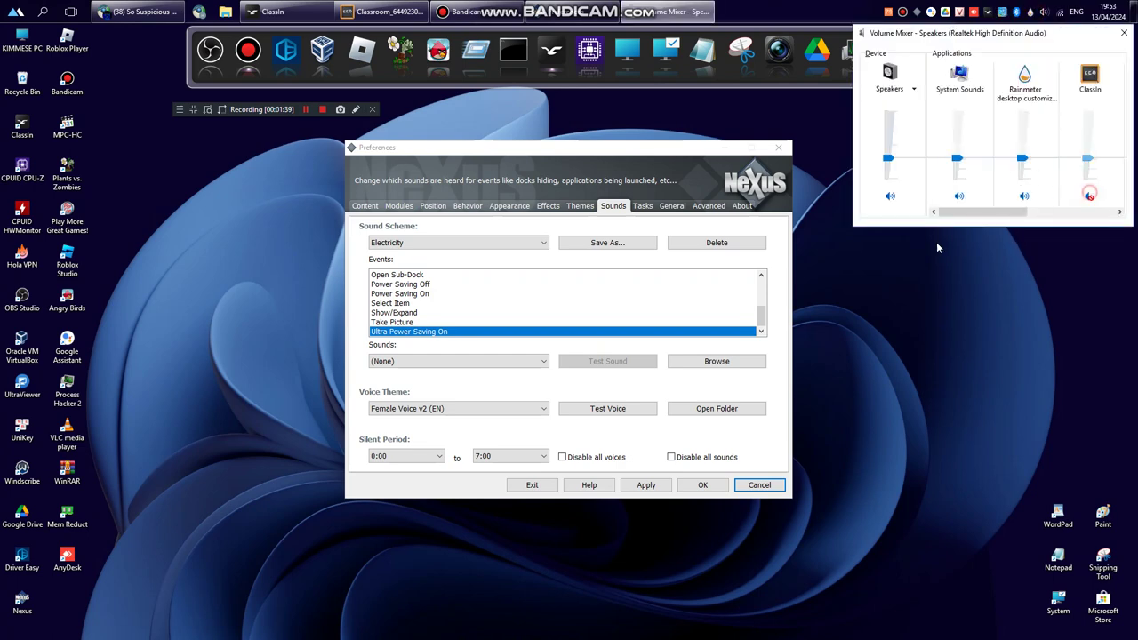
Step: Reselect the Electricity sound scheme and test its Clock Chime and Clock Tick sounds
click(449, 243)
click(398, 255)
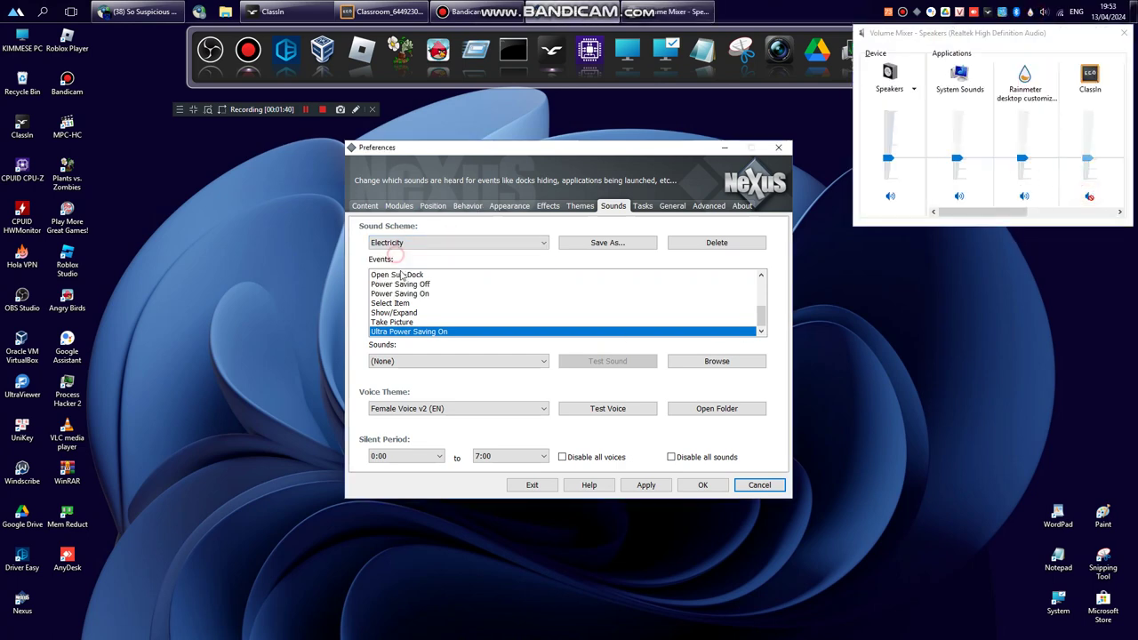
scroll(404, 281, up, 6)
click(411, 276)
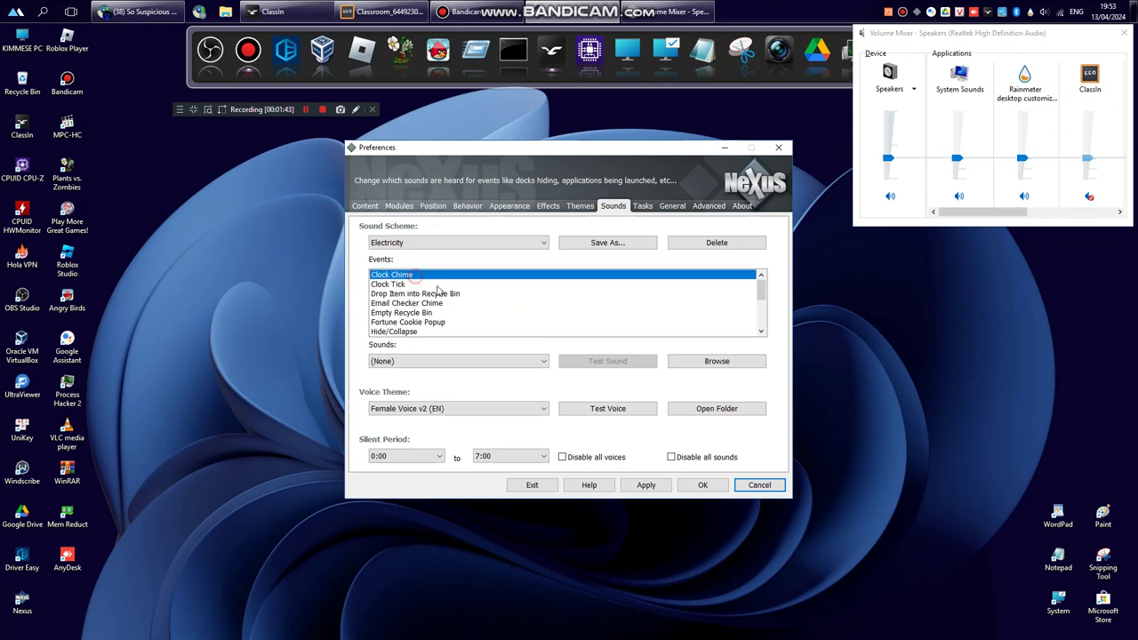
click(596, 363)
key(Down)
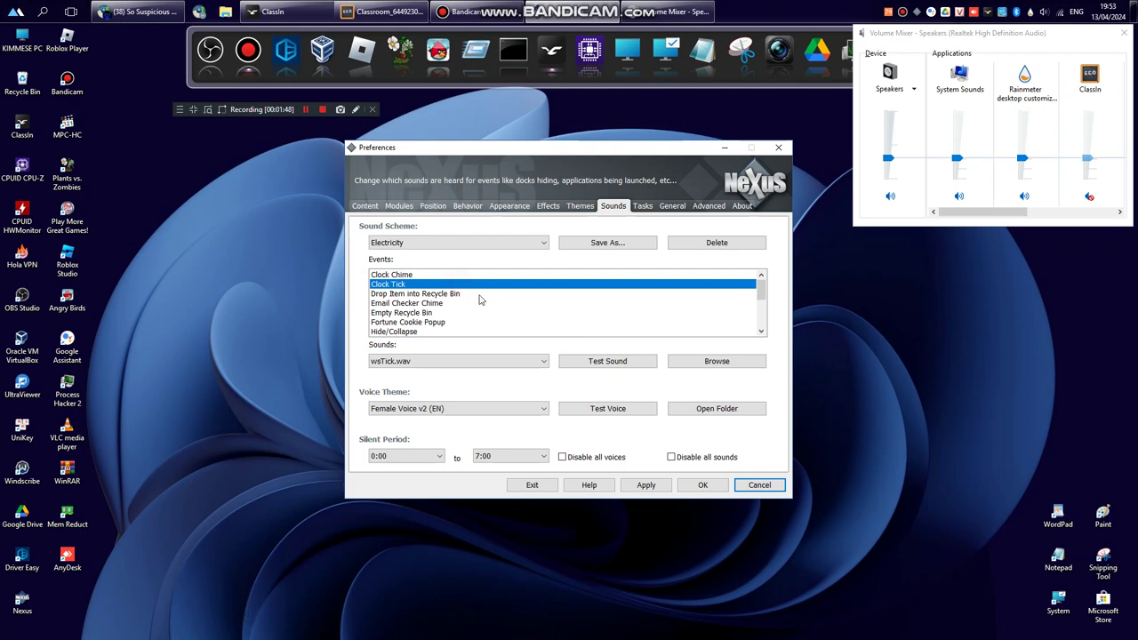
click(612, 361)
Step: Go through the Electricity scheme's events from Drop Item into Recycle Bin to Fortune Cookie Popup, testing their sounds
click(404, 295)
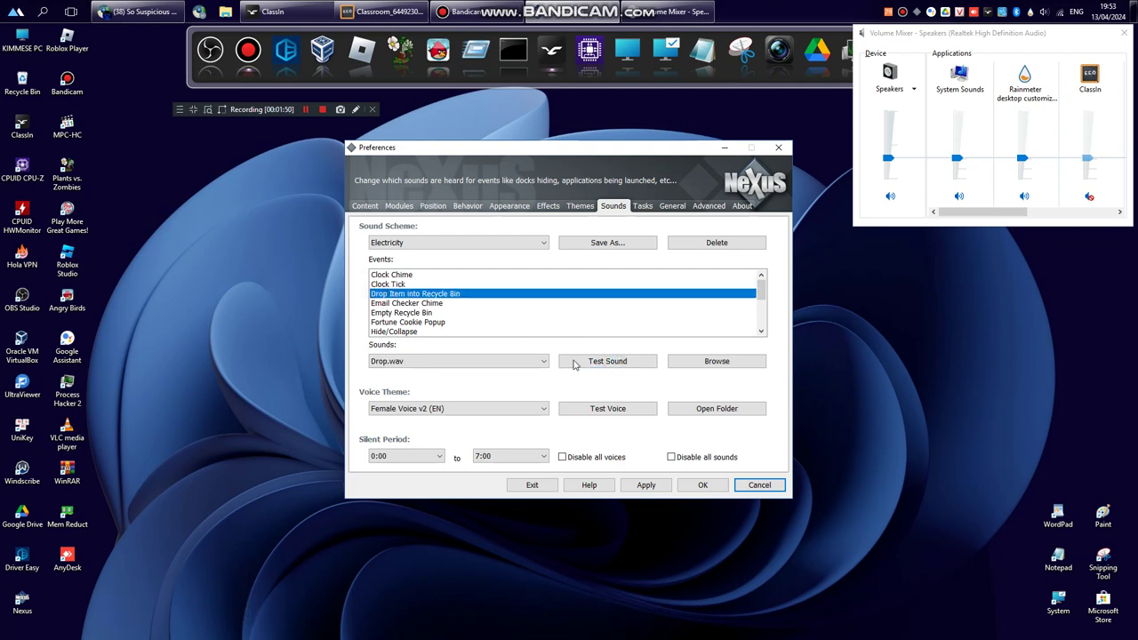
click(402, 304)
click(598, 362)
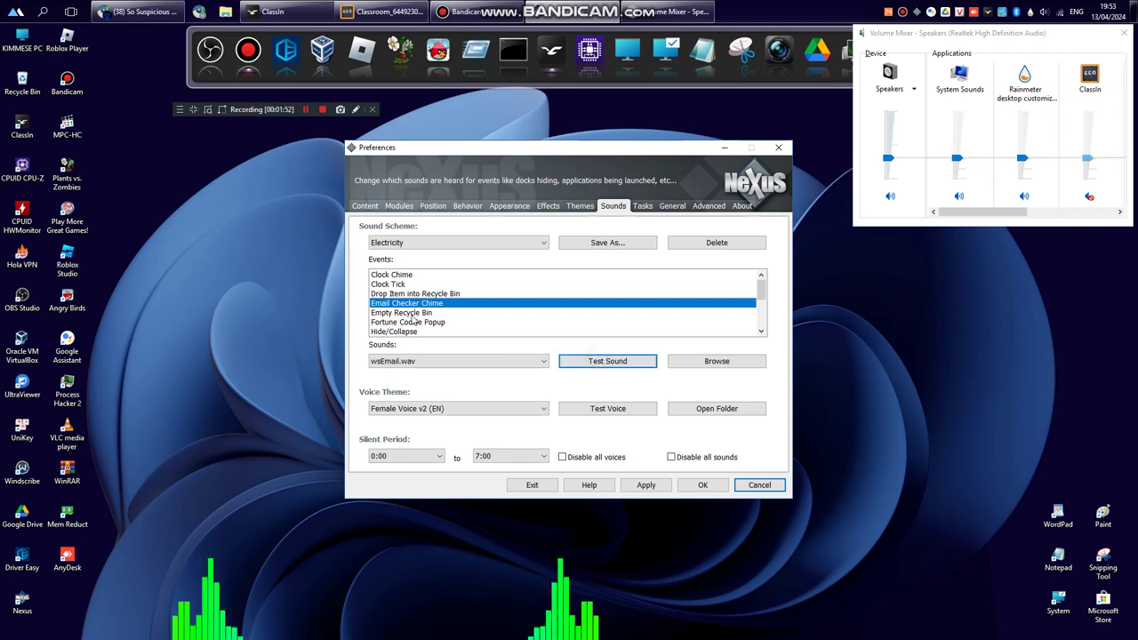
click(402, 313)
click(407, 322)
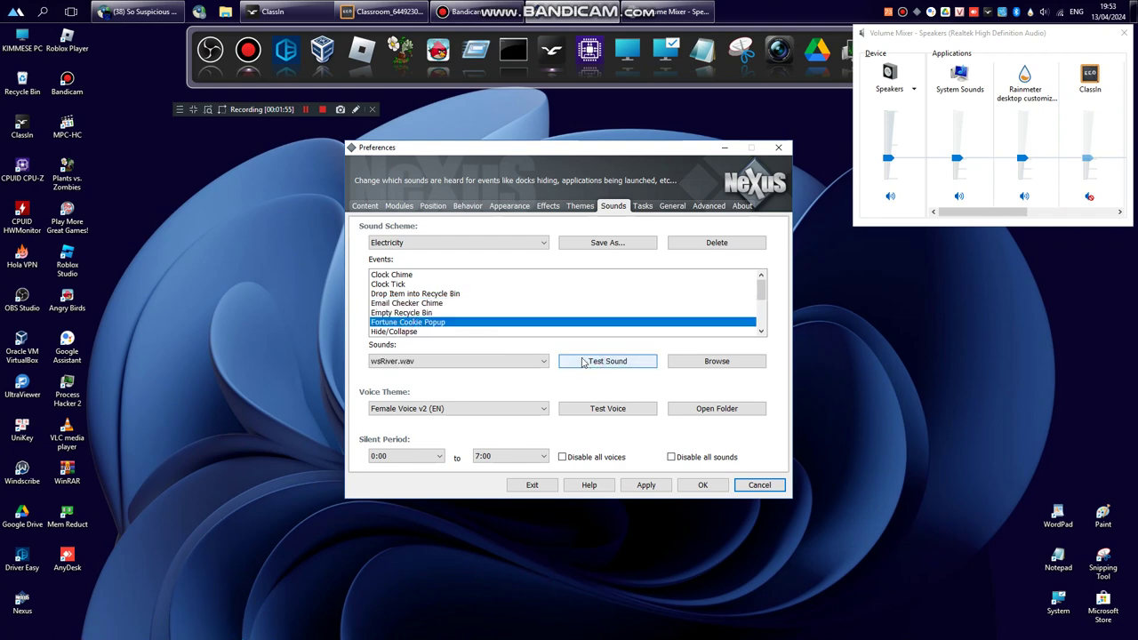
Step: Test the Electricity scheme's Hide/Collapse sound and select the Launch Item event
click(418, 331)
click(594, 362)
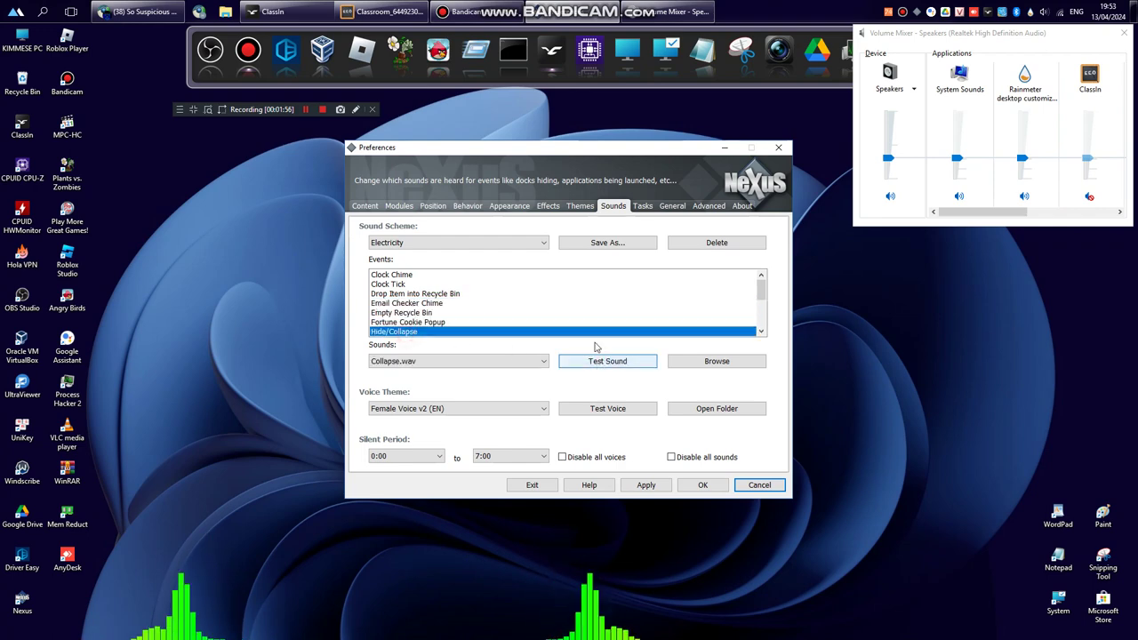
scroll(569, 307, down, 1)
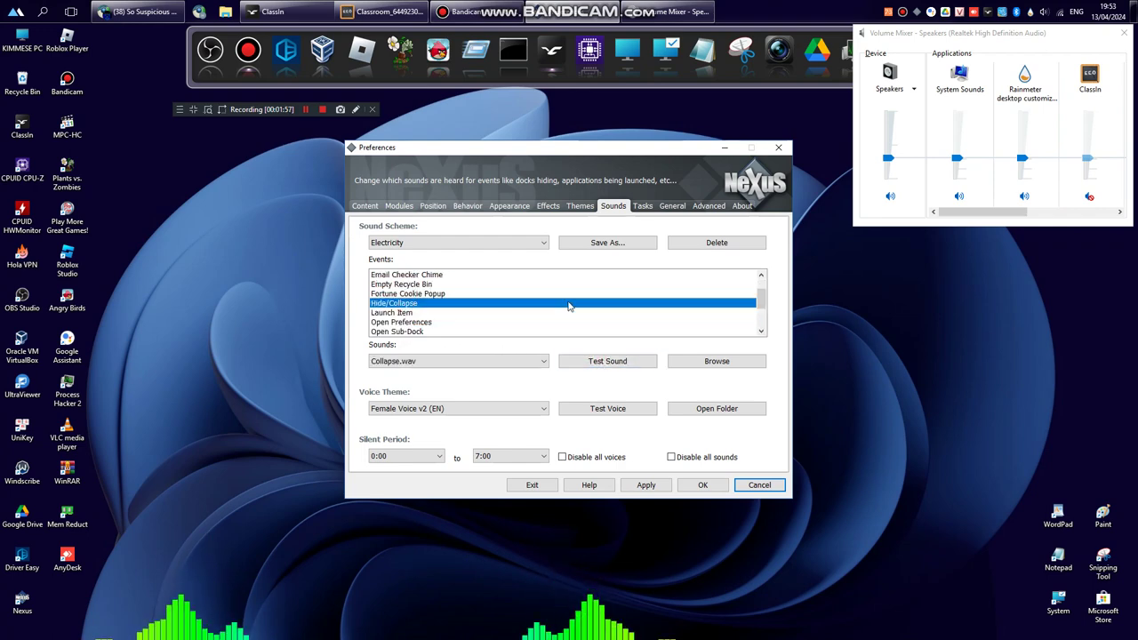
click(586, 364)
key(Down)
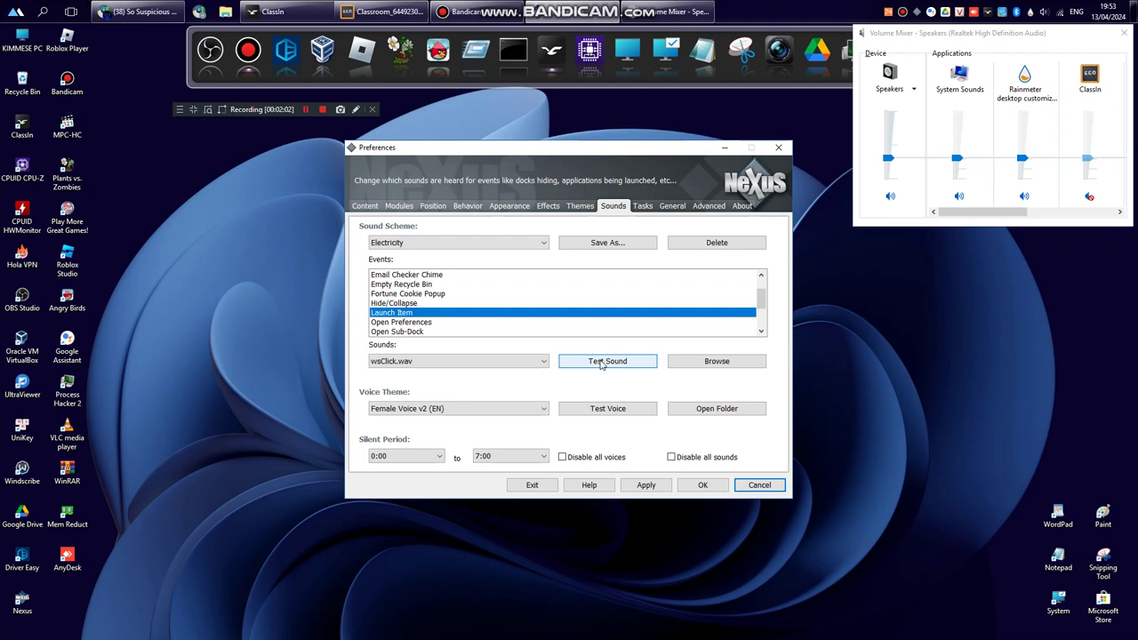
Step: Check the sounds assigned to the Electricity scheme's Open Preferences and Power Saving Off events
click(424, 322)
click(440, 331)
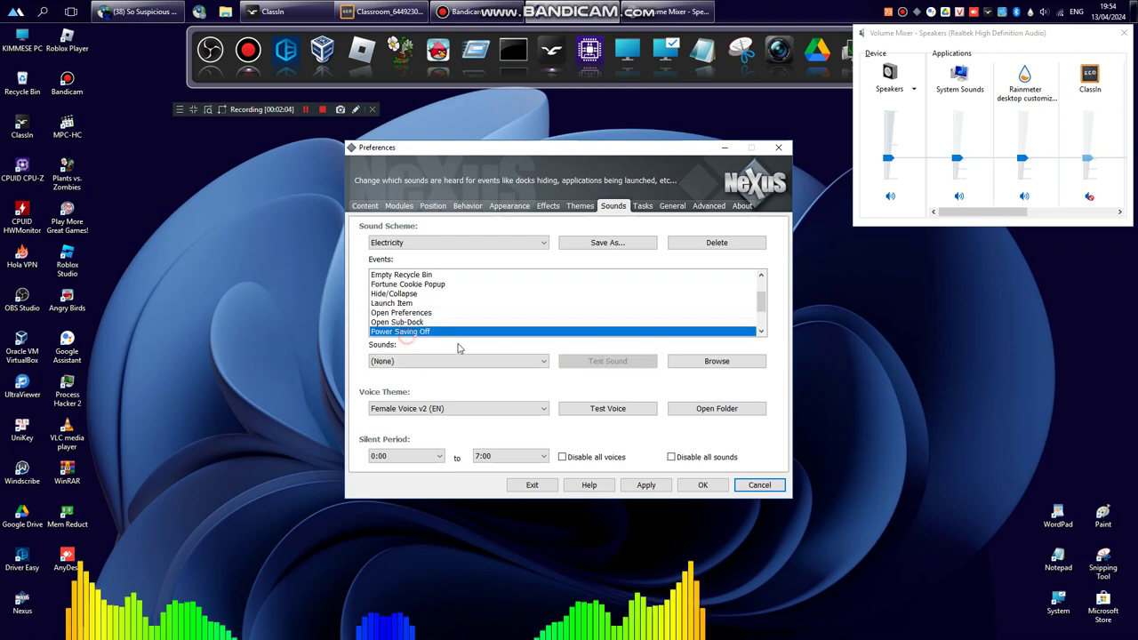
scroll(409, 311, up, 1)
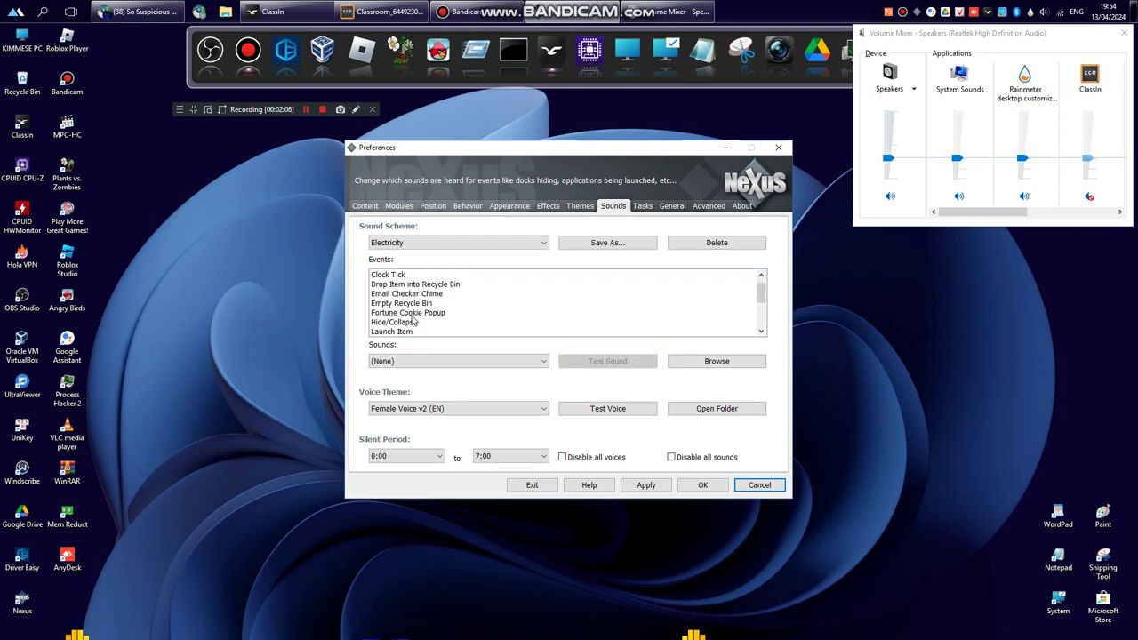
key(Down)
scroll(405, 302, up, 1)
Step: Go back up through the Electricity scheme's earlier events to Email Checker Chime, checking their assigned sounds
click(404, 322)
click(403, 312)
click(407, 302)
click(407, 293)
scroll(409, 297, up, 1)
click(410, 294)
click(409, 305)
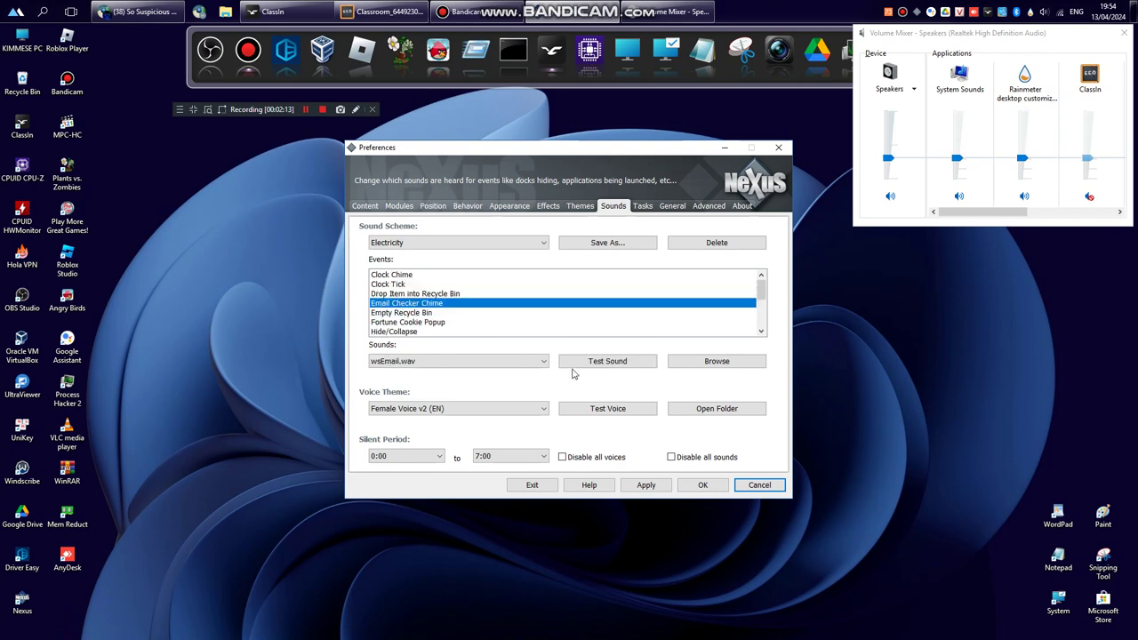
Step: Audition the Electricity scheme's event sounds from Fortune Cookie Popup through Open Preferences
click(533, 321)
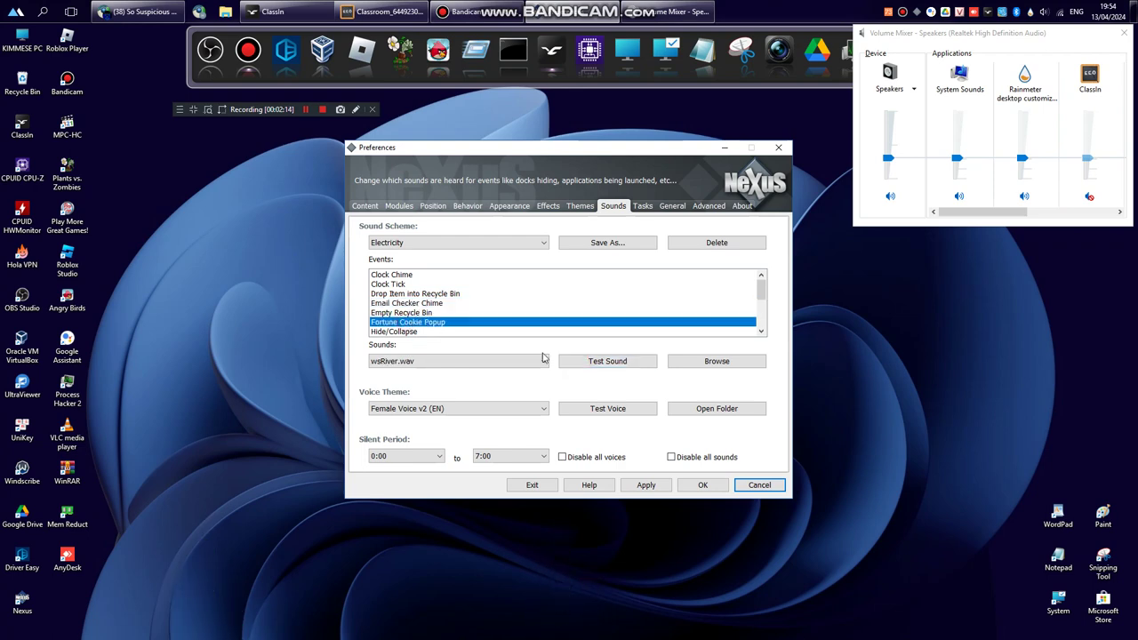
click(410, 332)
scroll(491, 305, down, 1)
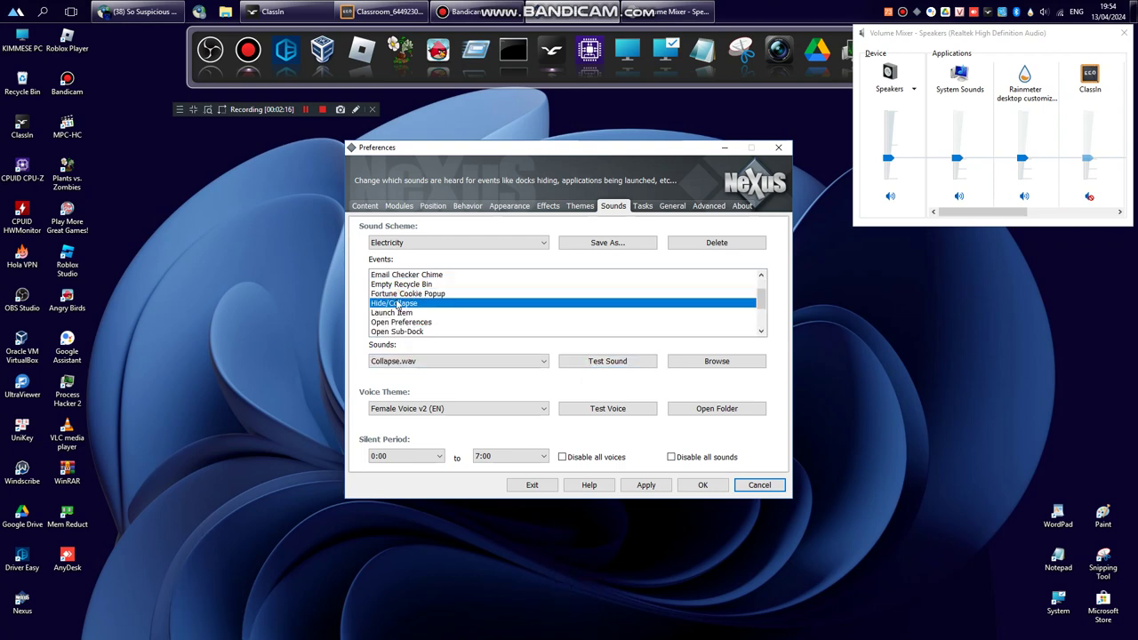
click(384, 313)
click(496, 322)
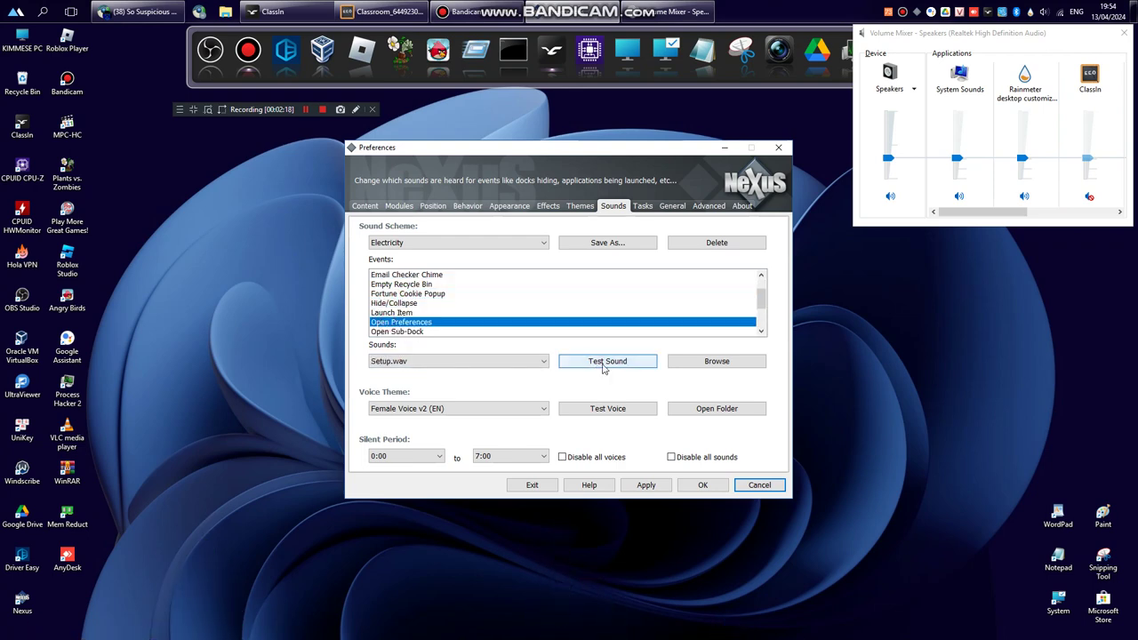
Step: Audition the Electricity scheme's Open Sub-Dock, Show/Expand and Take Picture sounds, and check the Ultra Power Saving On event
click(412, 332)
scroll(563, 297, down, 1)
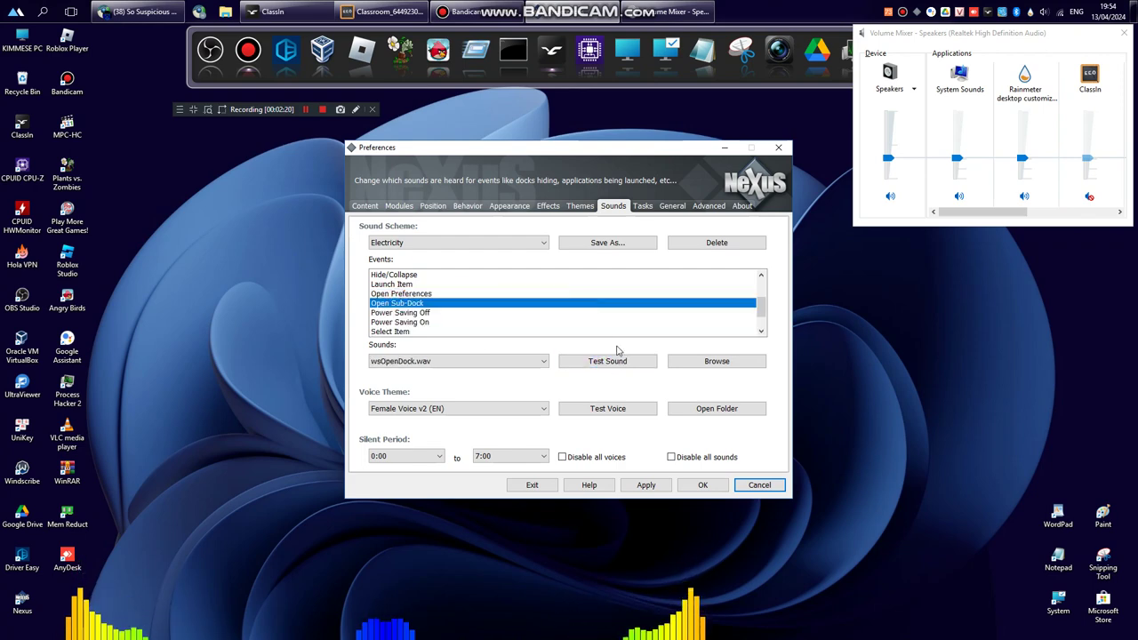
scroll(436, 303, down, 1)
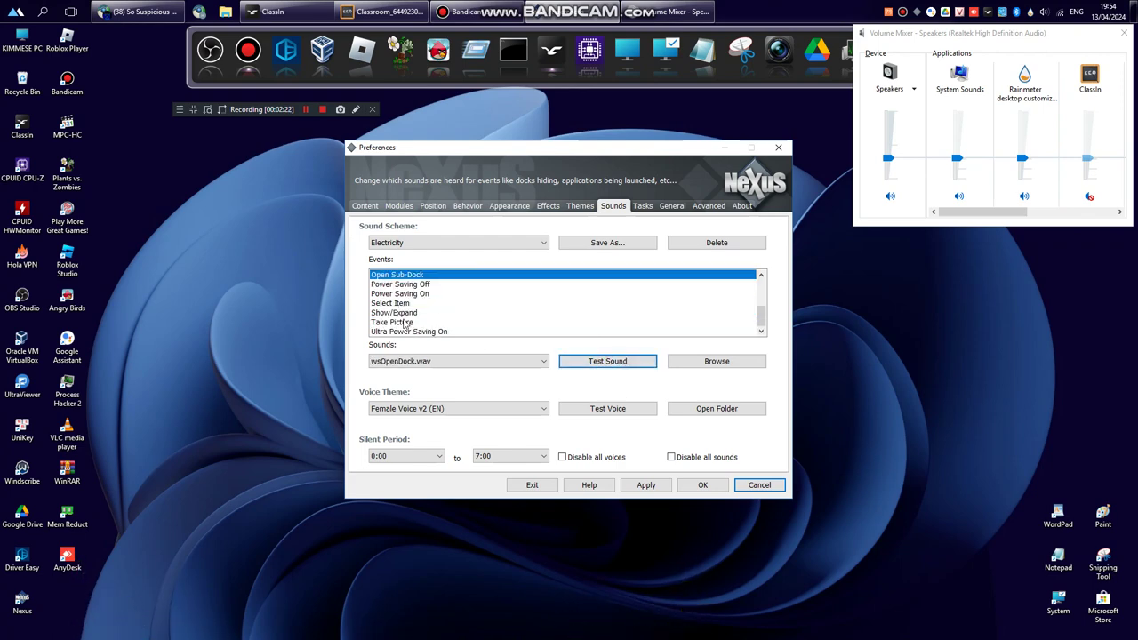
click(400, 313)
click(418, 322)
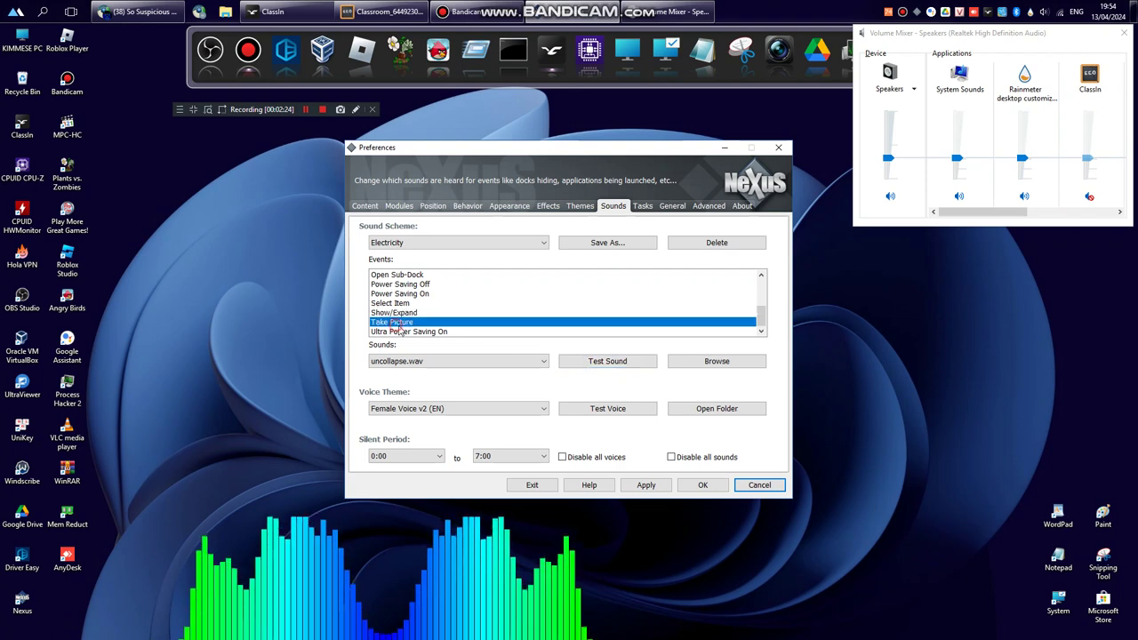
click(433, 332)
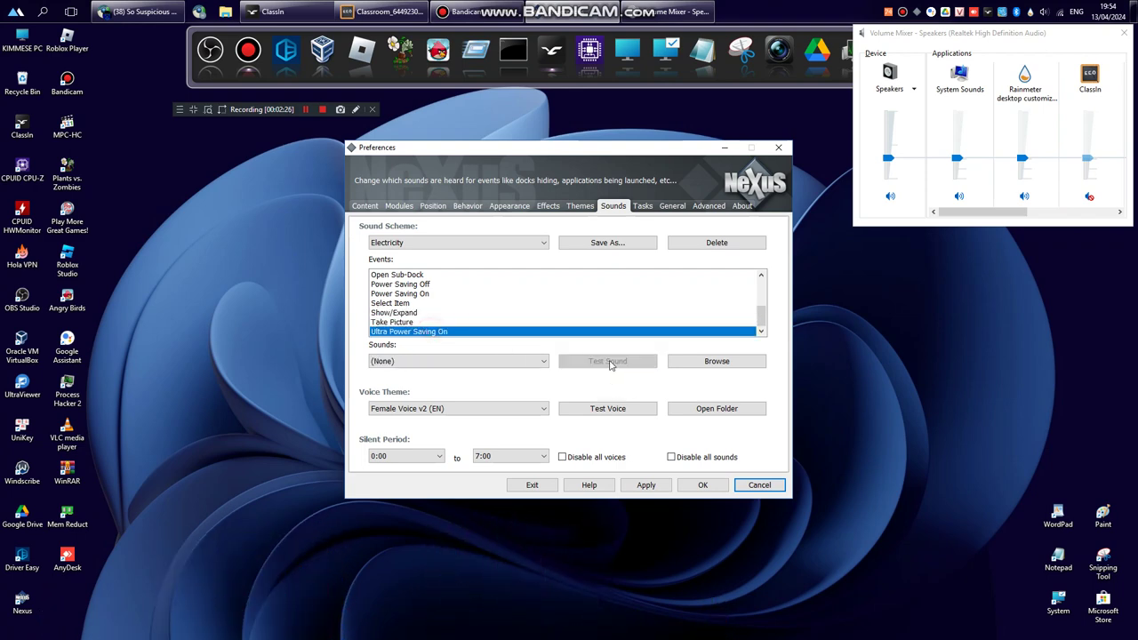
Step: Set the sound scheme to Mechanic, check its Clock Chime event and test its Clock Tick sound
click(419, 247)
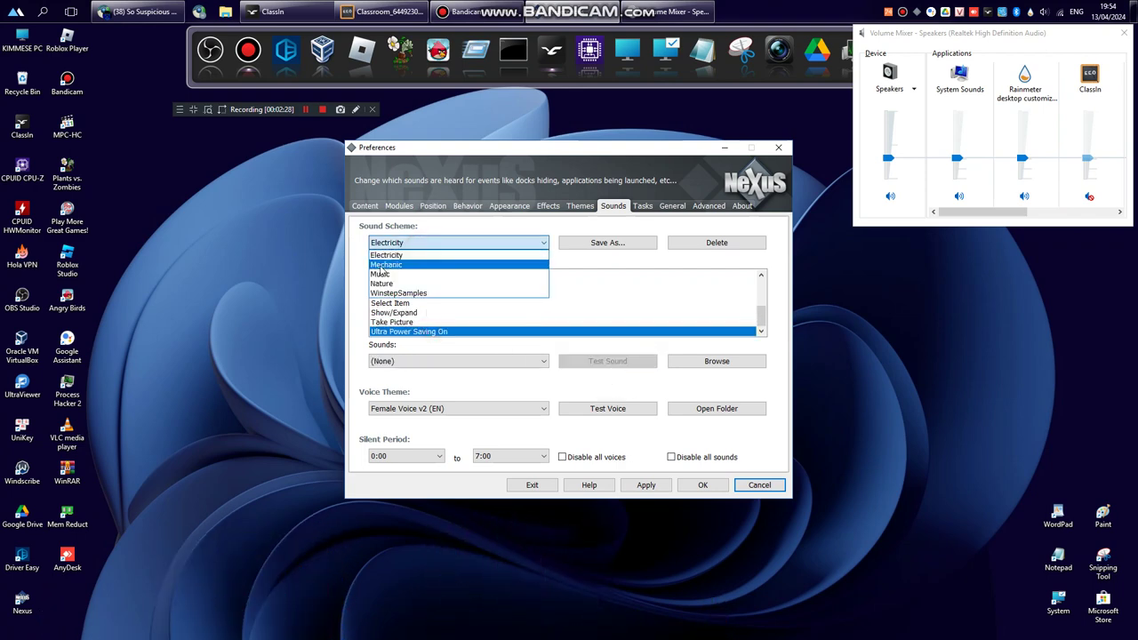
click(385, 264)
click(411, 278)
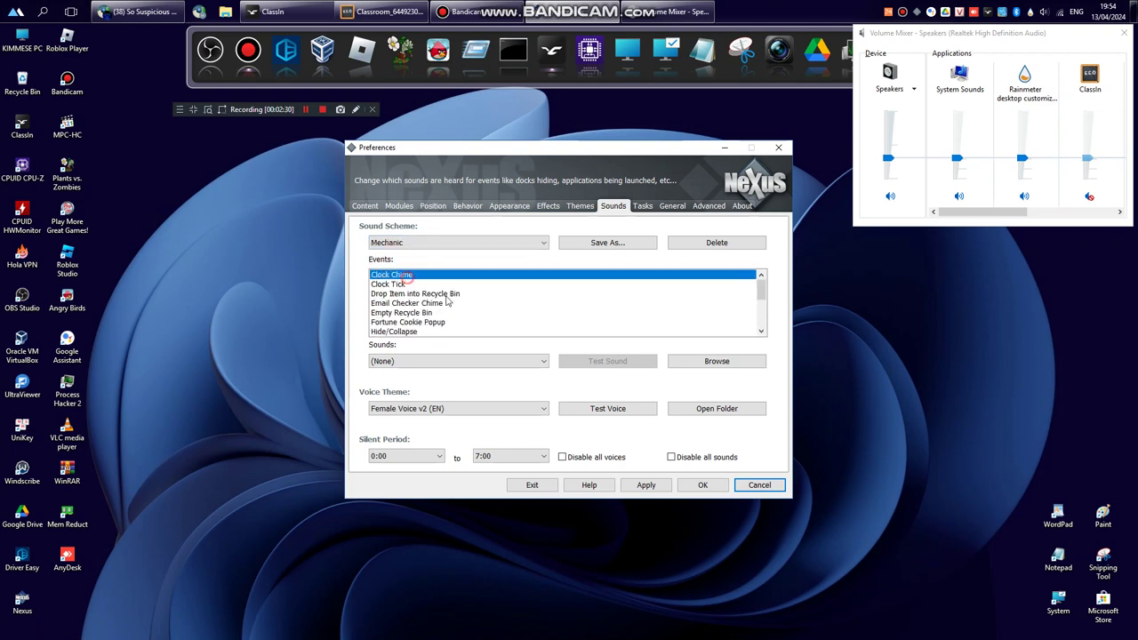
click(391, 285)
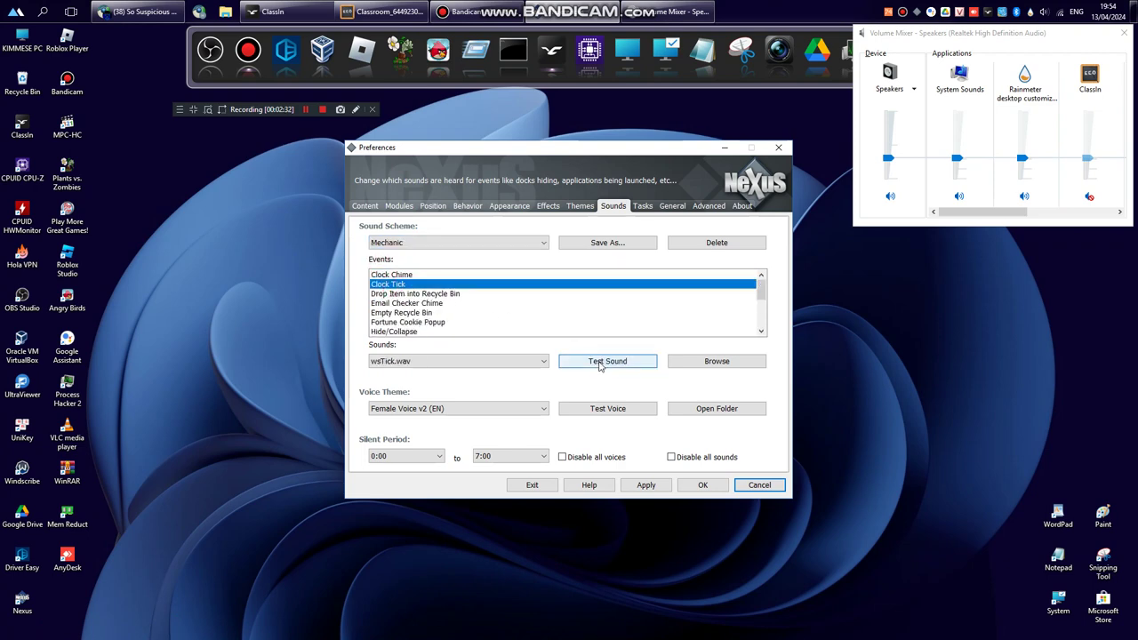
click(600, 362)
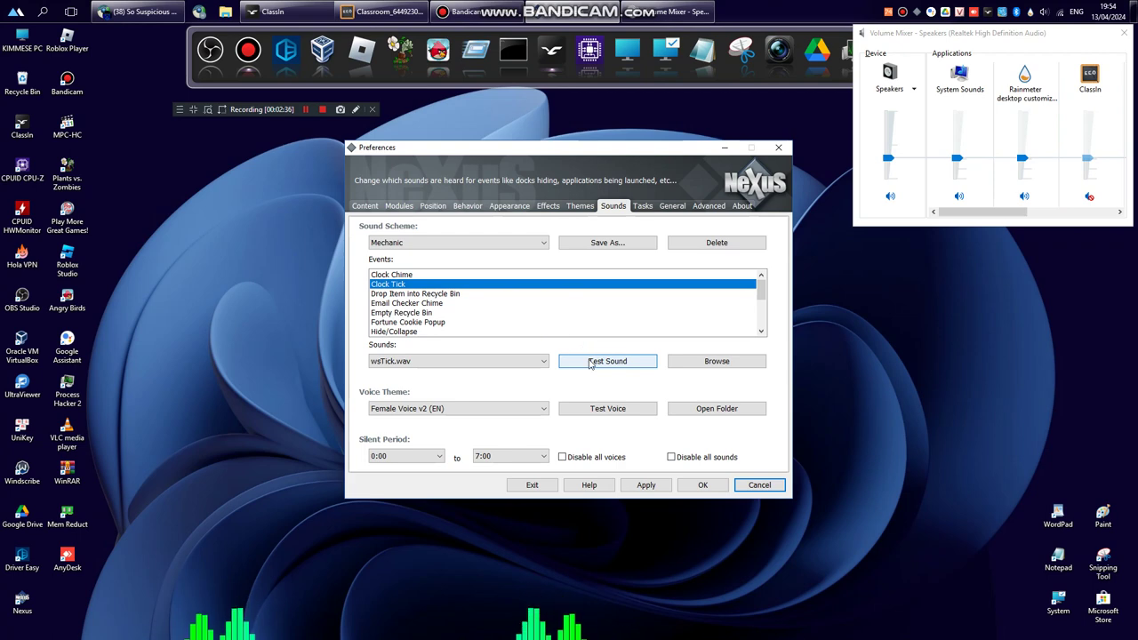
Step: Audition the Mechanic scheme's event sounds from Drop Item into Recycle Bin through Hide/Collapse
click(424, 294)
click(406, 303)
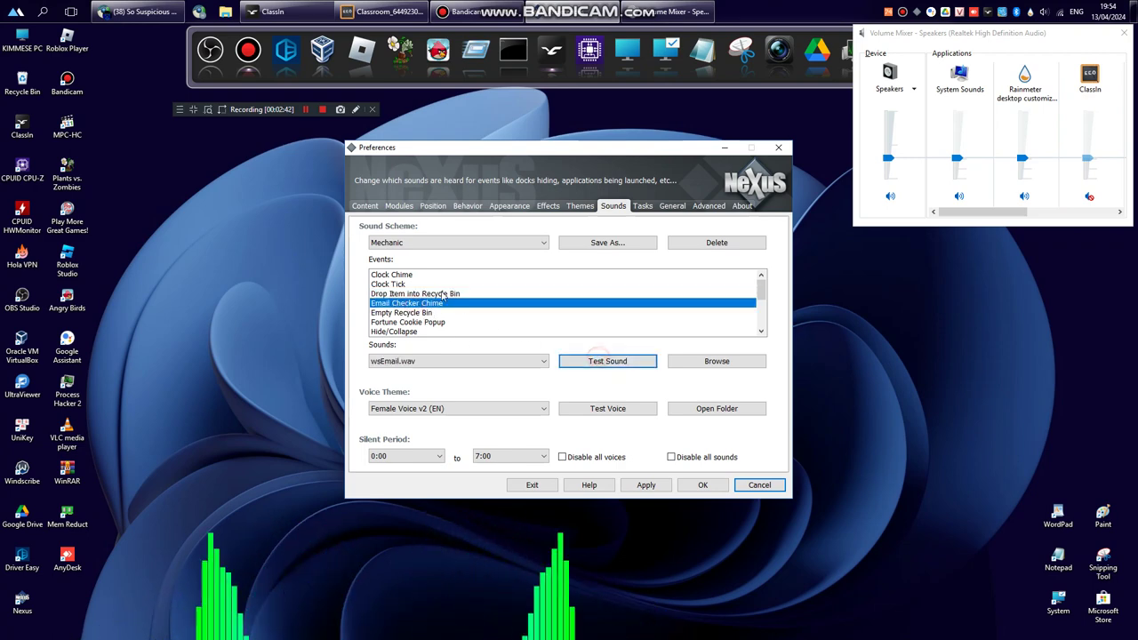
click(468, 313)
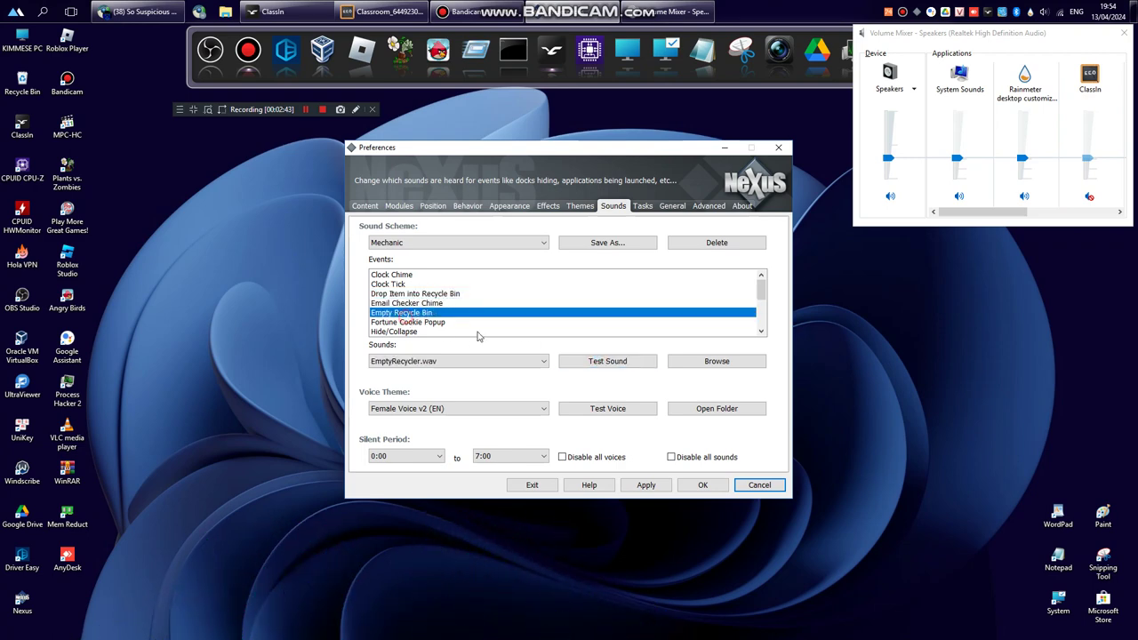
click(422, 322)
click(408, 331)
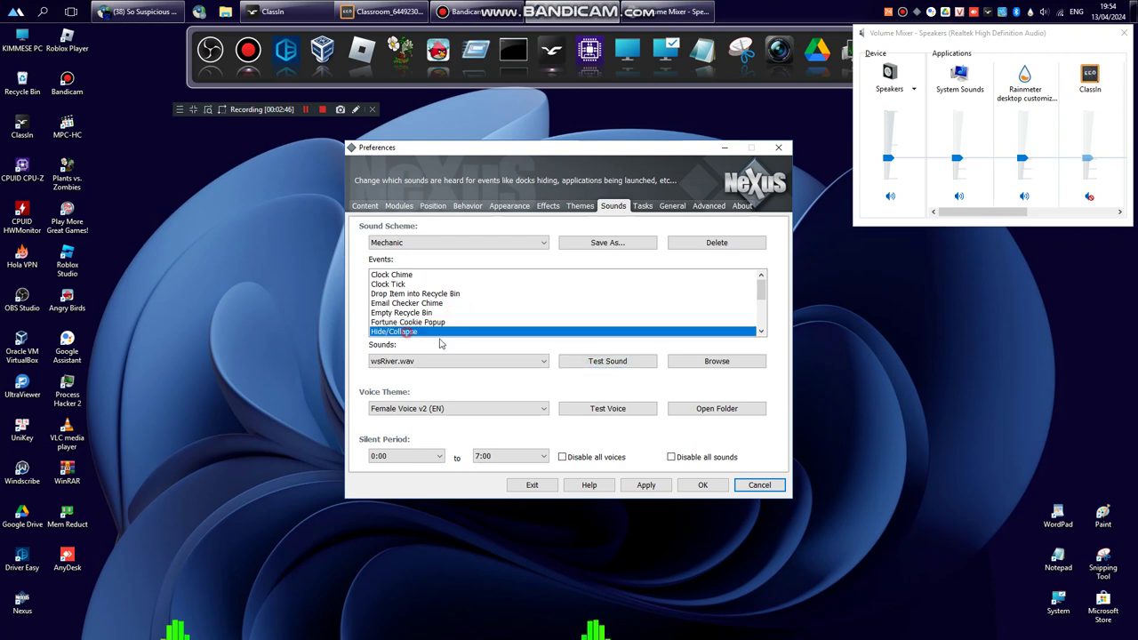
scroll(537, 305, down, 1)
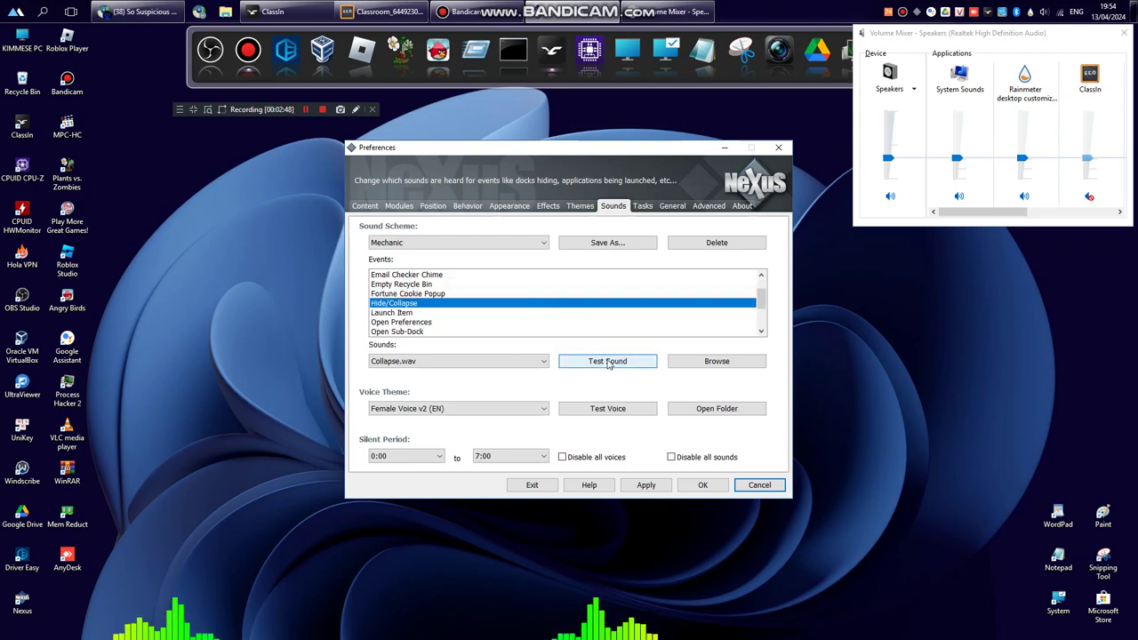
click(601, 360)
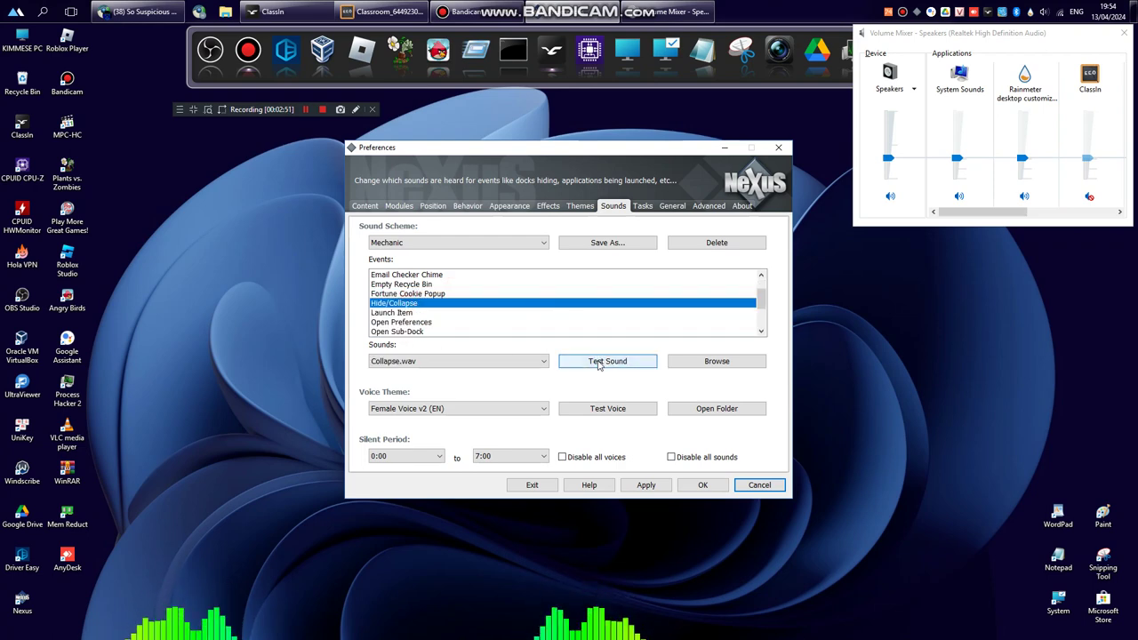
Step: Audition the Mechanic scheme's Launch Item, Open Preferences, Open Sub-Dock, Show/Expand and Take Picture sounds
click(392, 313)
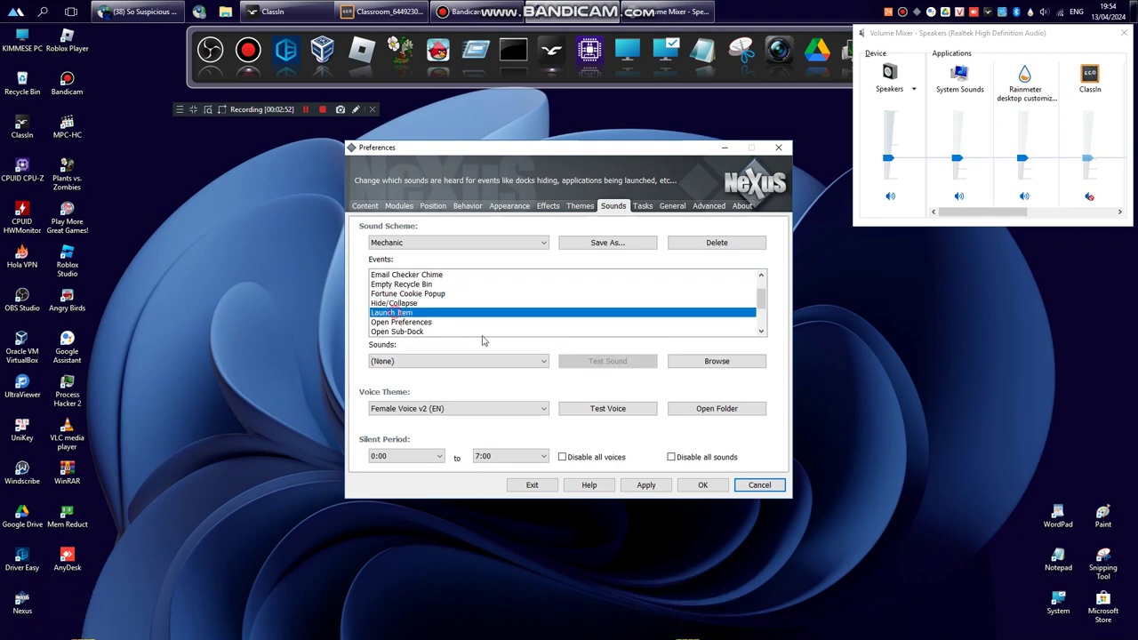
click(449, 323)
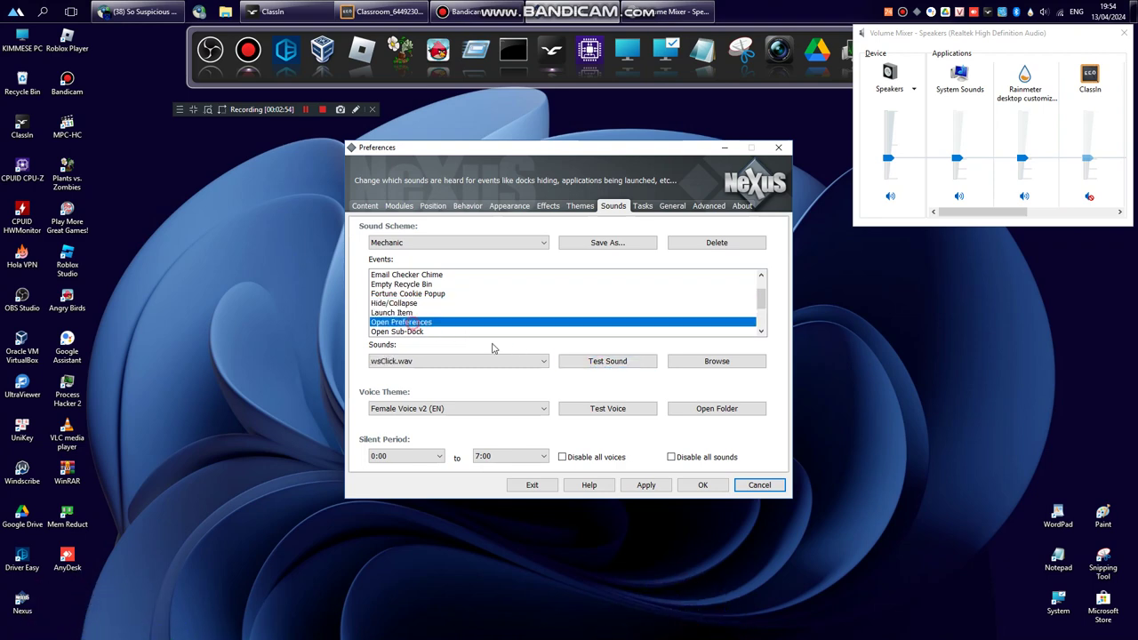
click(584, 370)
click(468, 331)
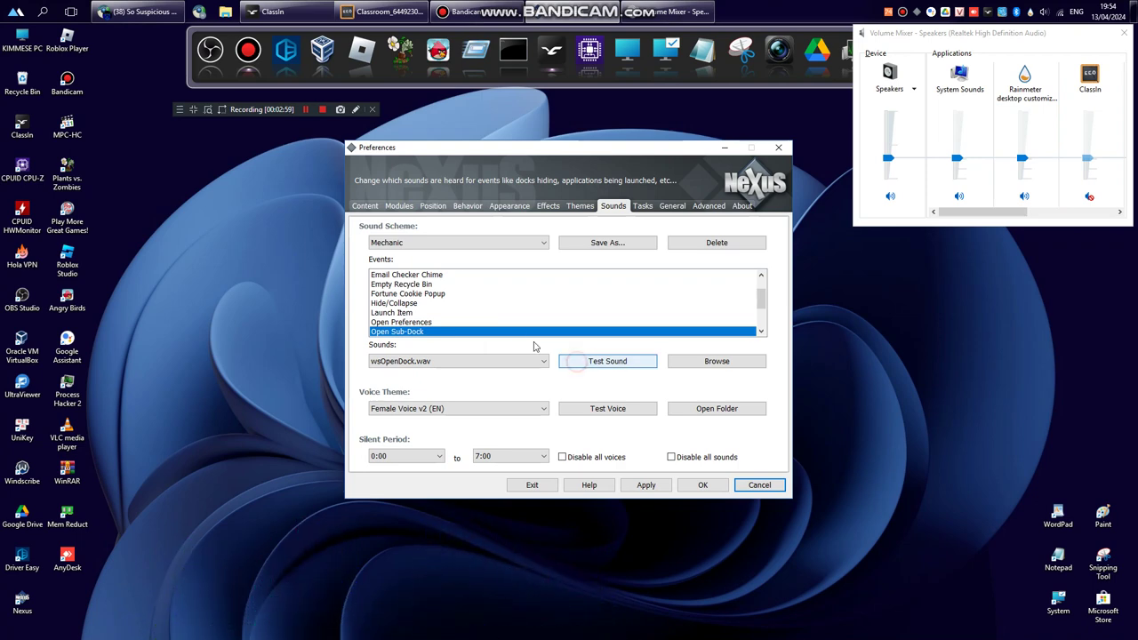
scroll(432, 291, down, 1)
scroll(400, 320, down, 1)
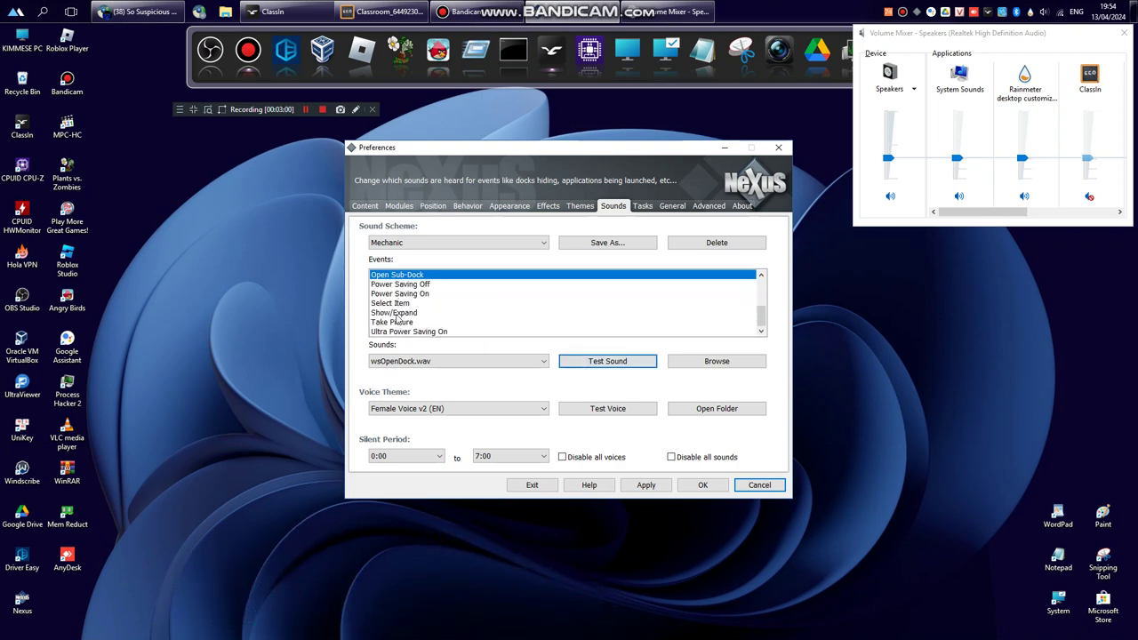
click(397, 313)
click(434, 323)
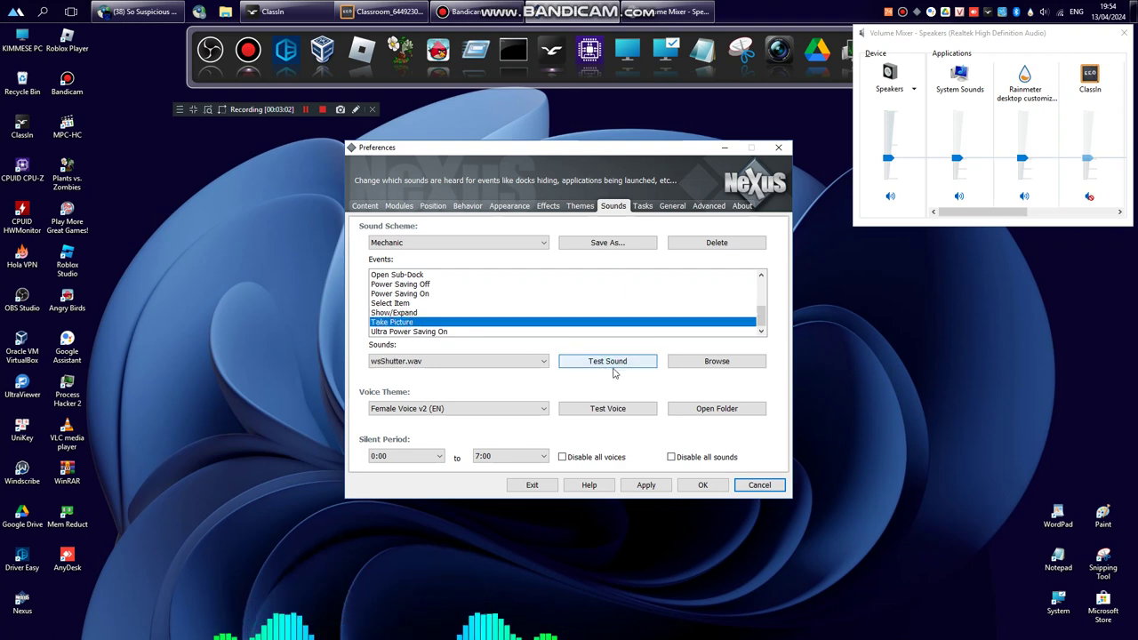
Step: Set the sound scheme to Nature and test its Clock Chime and Clock Tick sounds
click(418, 243)
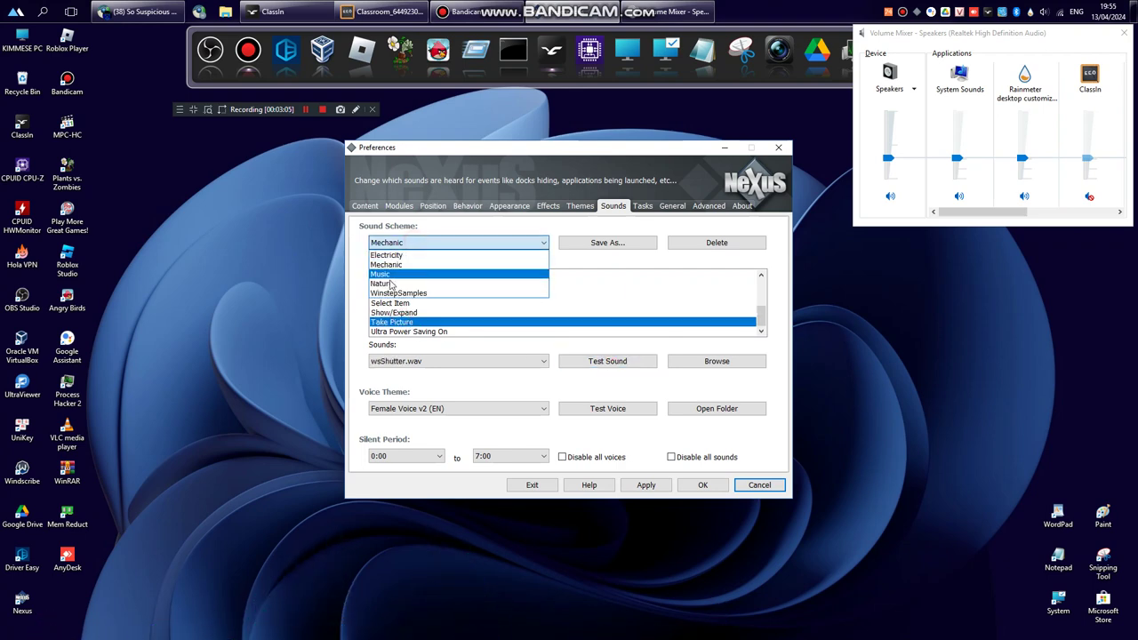
click(389, 285)
click(400, 276)
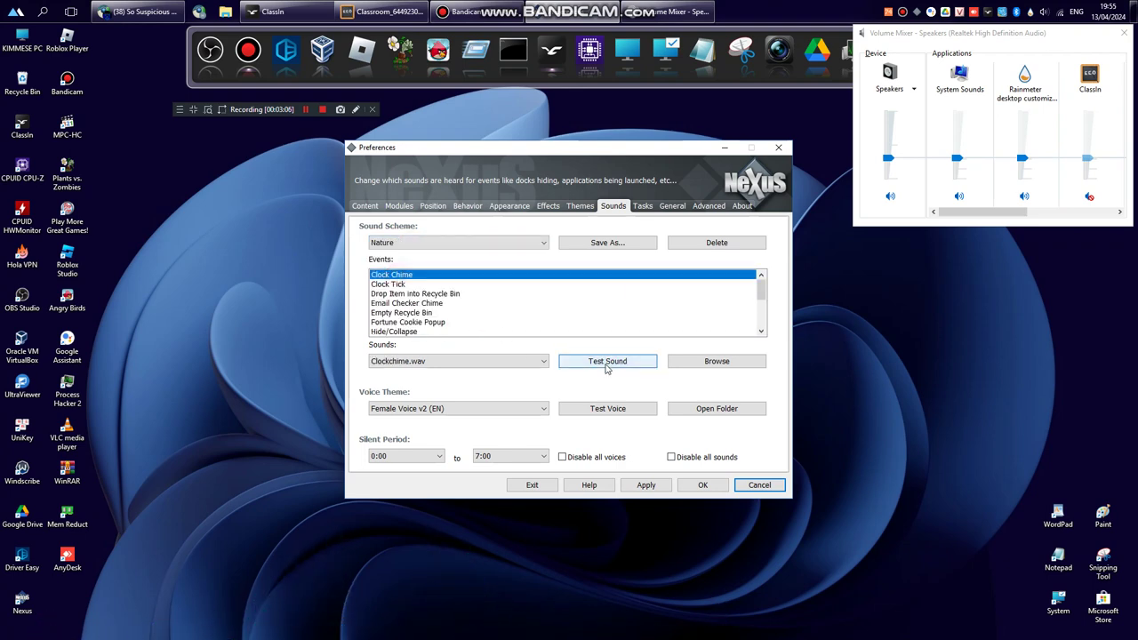
click(395, 284)
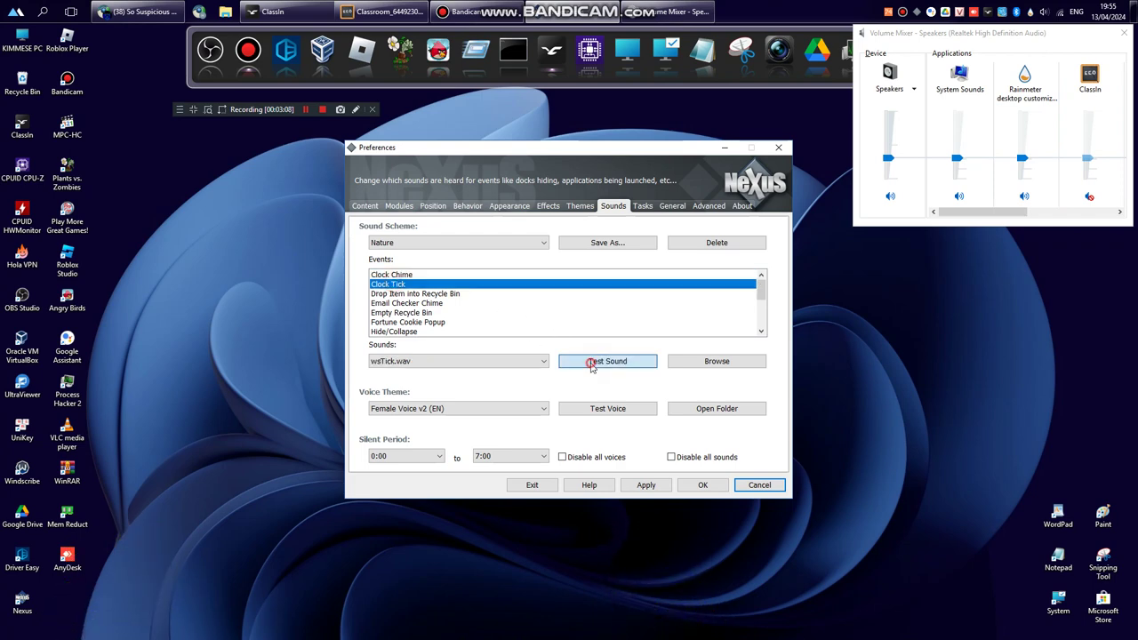
Step: Audition the Nature scheme's event sounds from Drop Item into Recycle Bin through Hide/Collapse
click(394, 294)
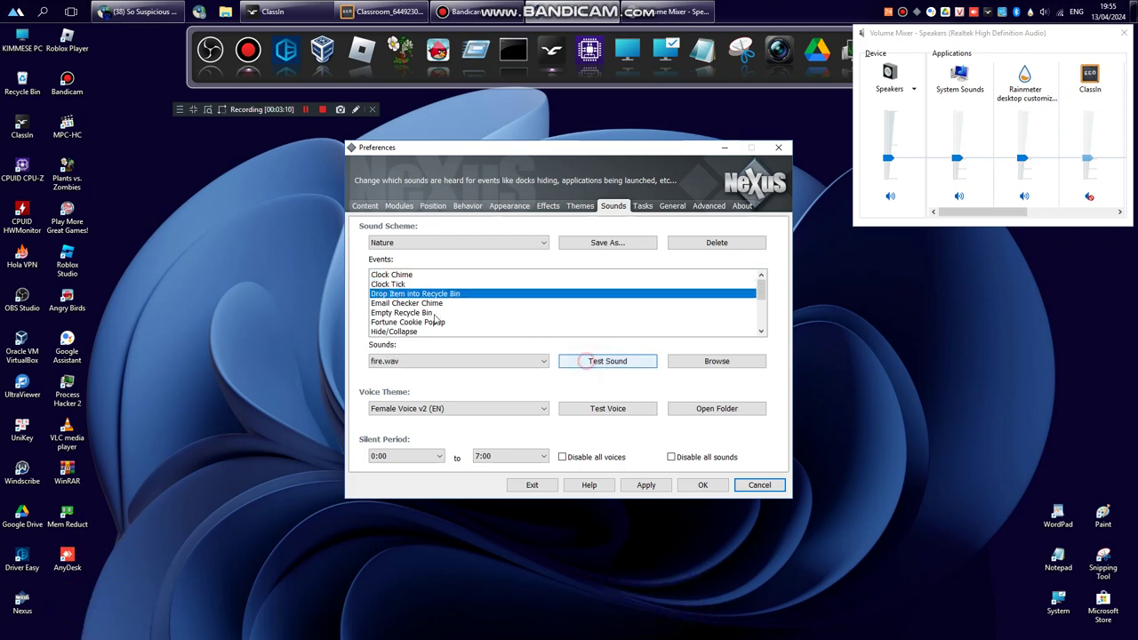
click(402, 304)
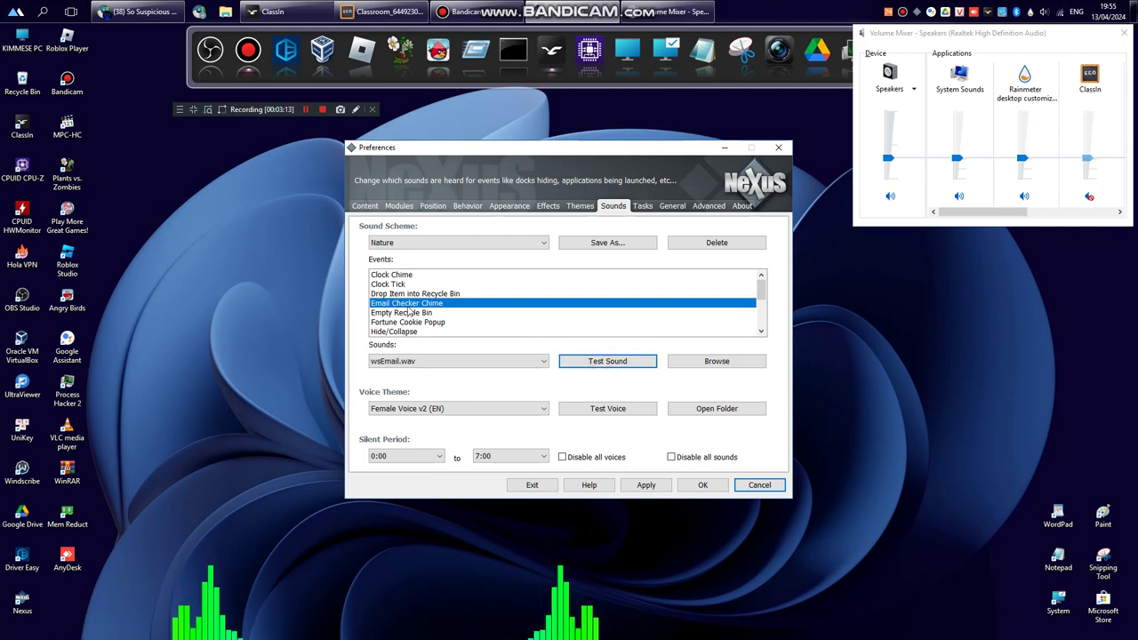
click(407, 313)
key(Down)
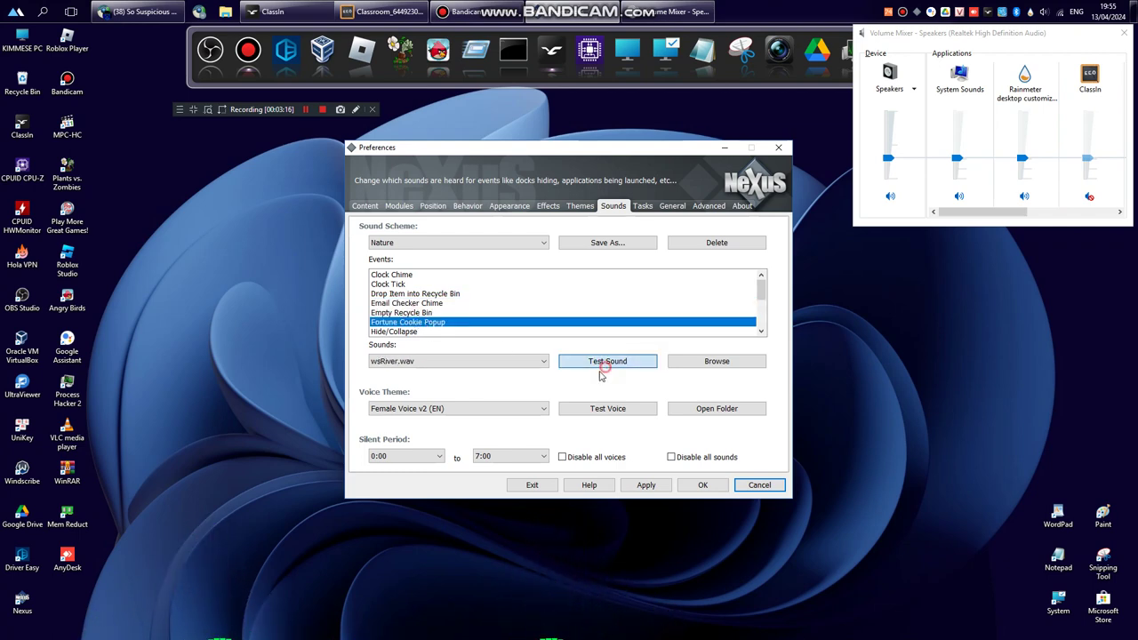
key(Down)
scroll(488, 307, down, 1)
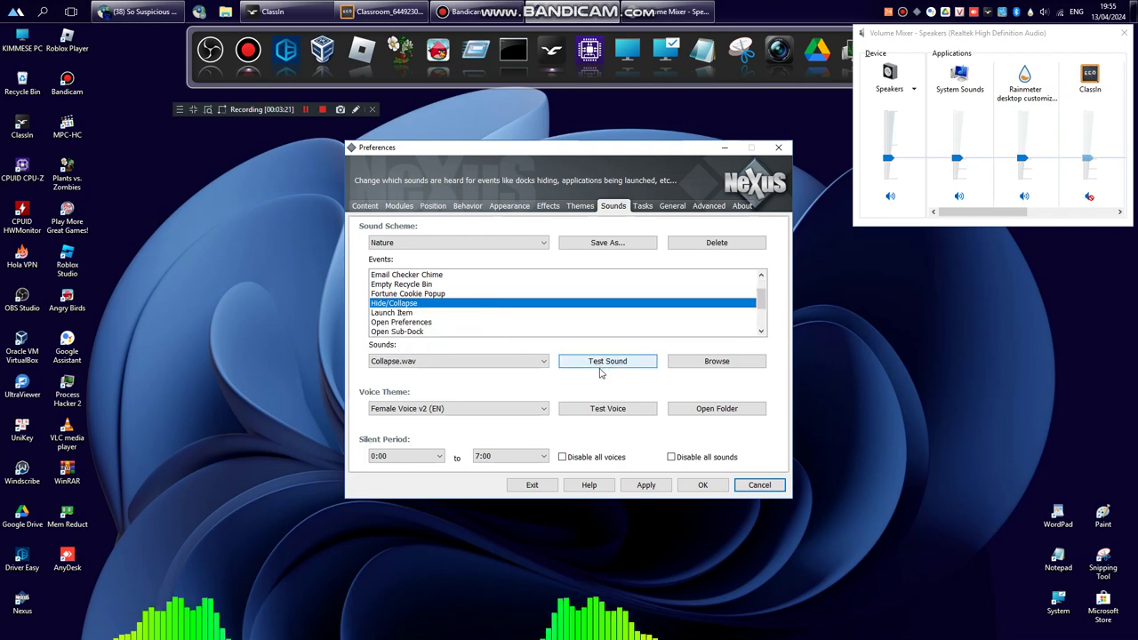
Step: Audition the Nature scheme's Launch Item, Open Preferences, Open Sub-Dock, Show/Expand and Take Picture sounds
key(Down)
click(412, 322)
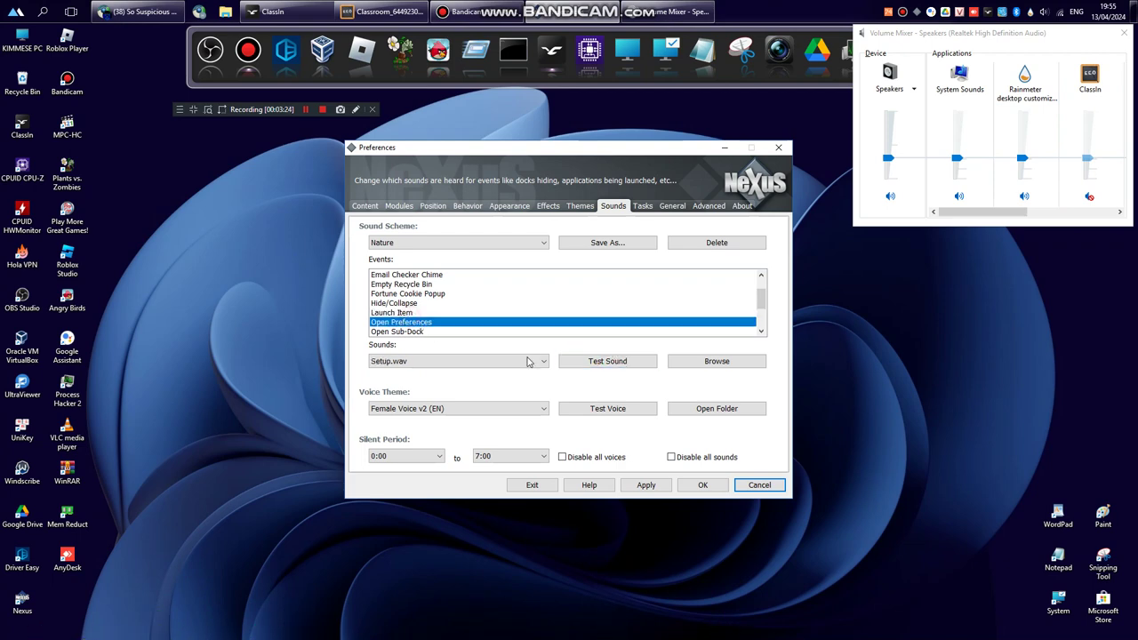
click(421, 331)
scroll(528, 325, down, 1)
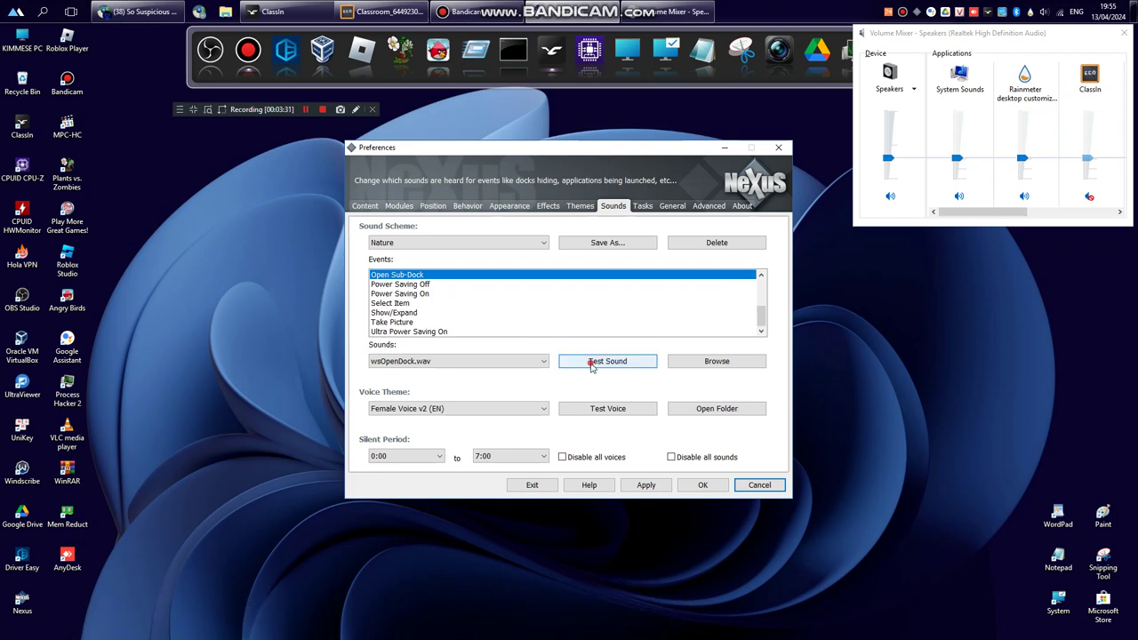
click(418, 313)
click(424, 322)
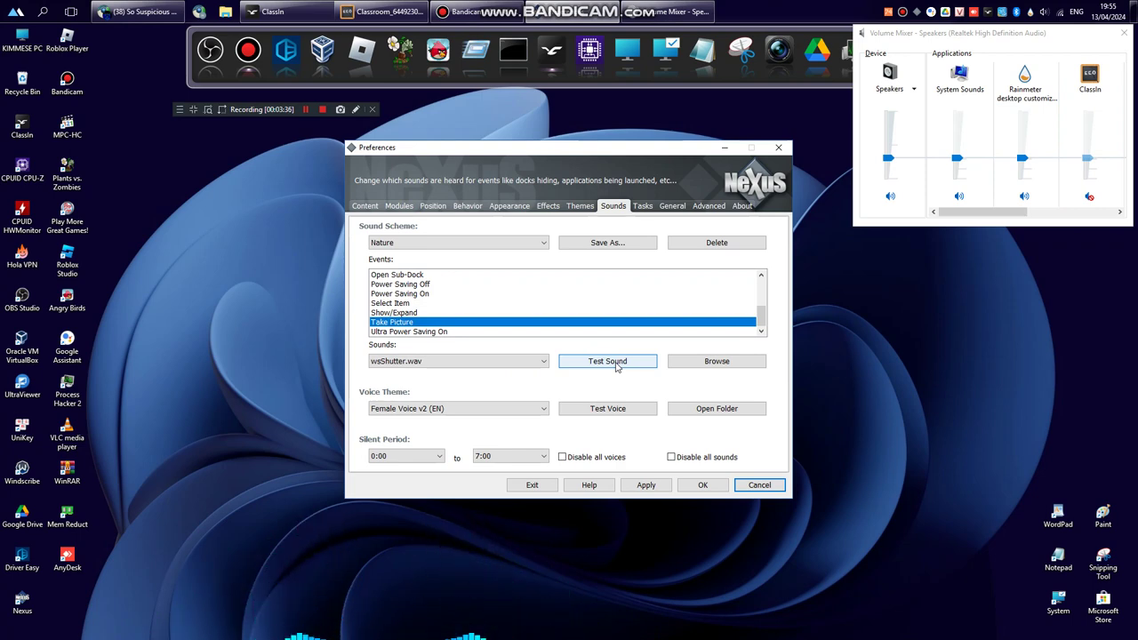
Step: Set the sound scheme to WinstepSamples and test its Clock Chime and Clock Tick sounds
click(433, 243)
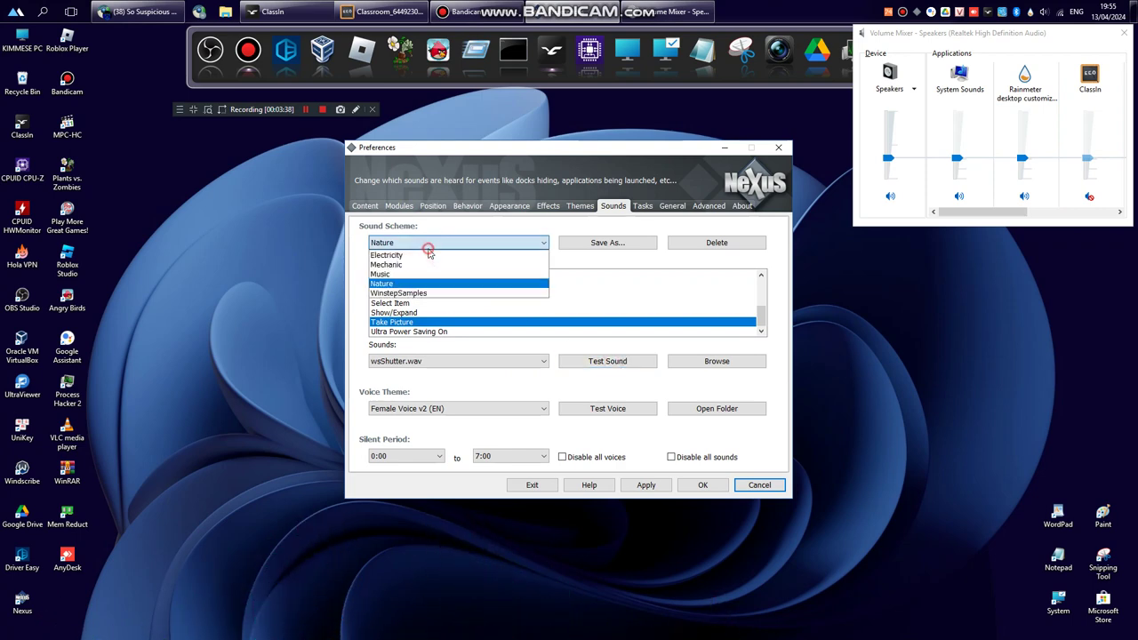
click(399, 293)
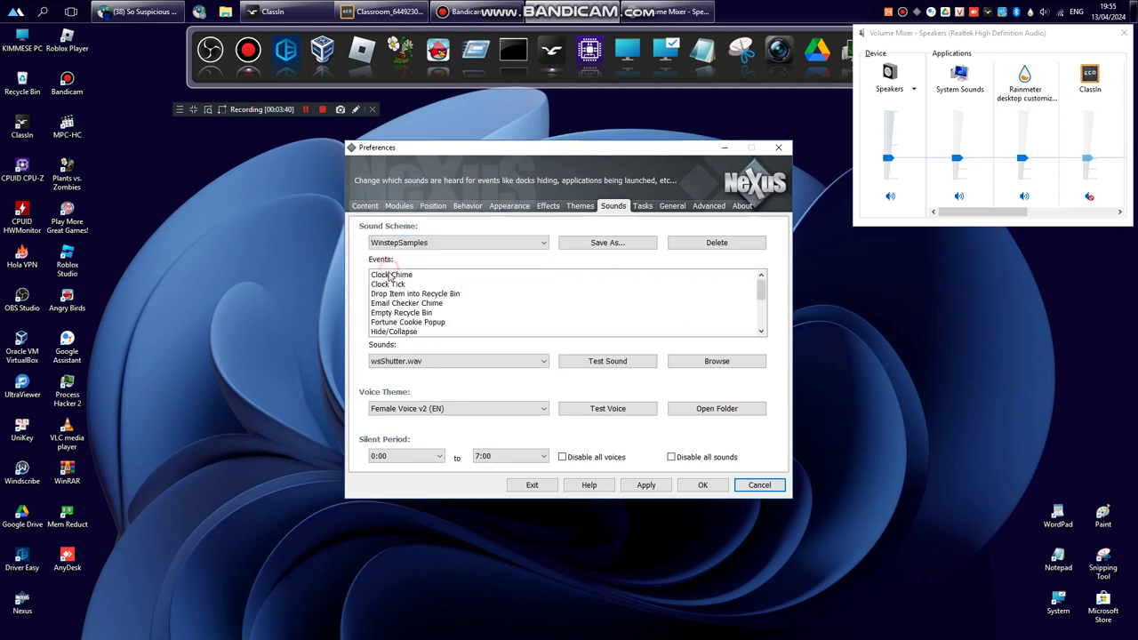
click(389, 275)
click(391, 284)
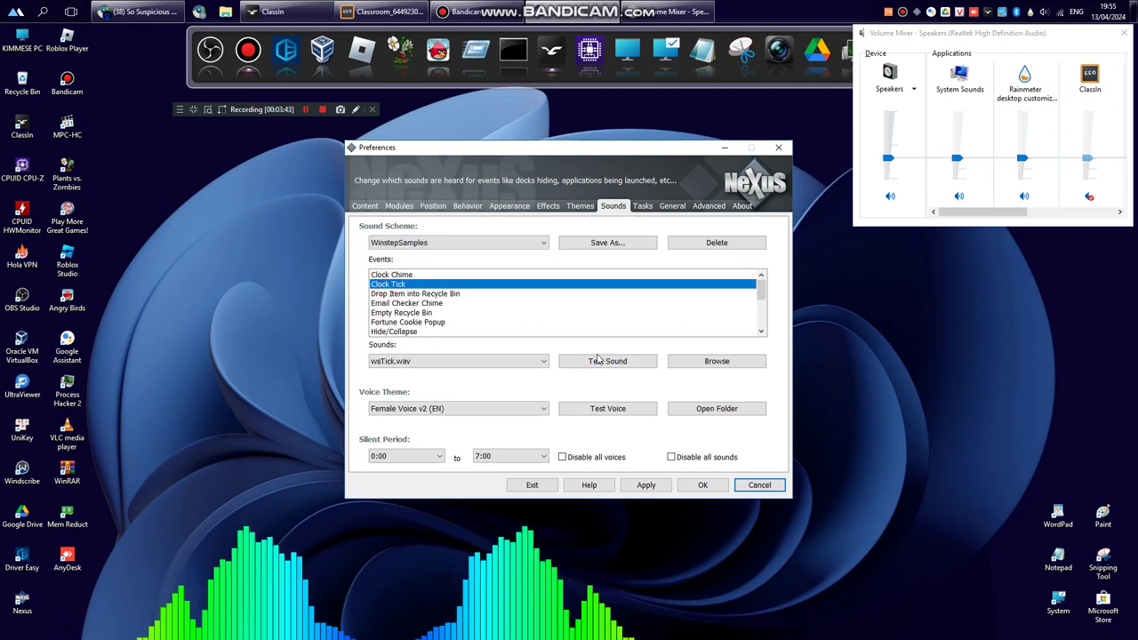
click(607, 364)
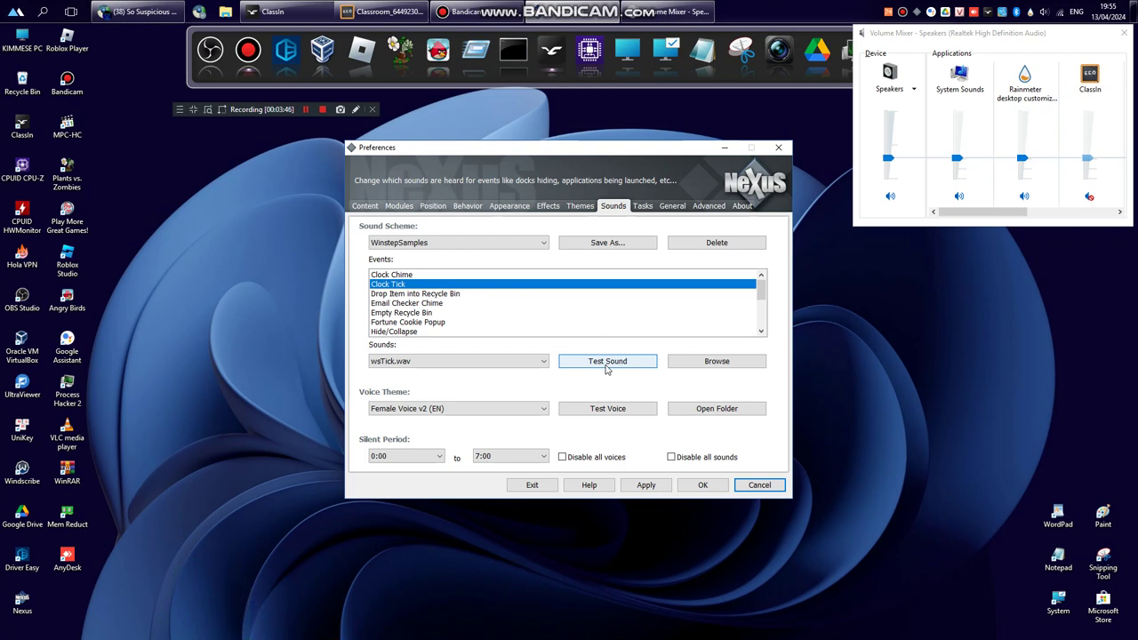
Step: Audition the WinstepSamples scheme's event sounds from Drop Item into Recycle Bin through Hide/Collapse
key(Down)
key(Down)
key(Up)
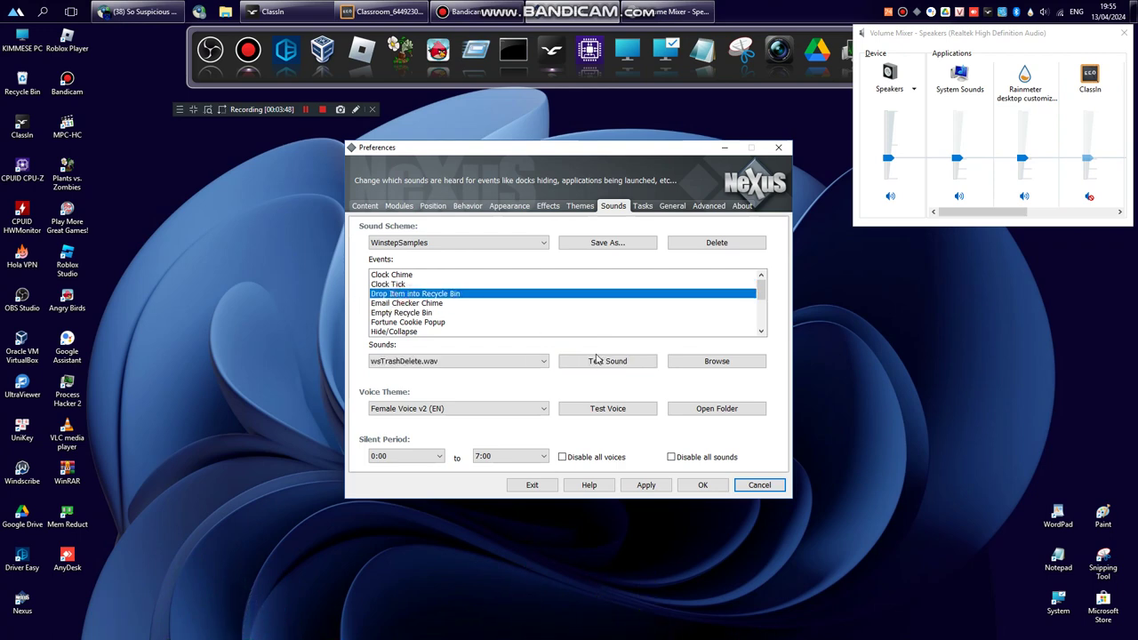
click(403, 303)
click(600, 363)
click(449, 313)
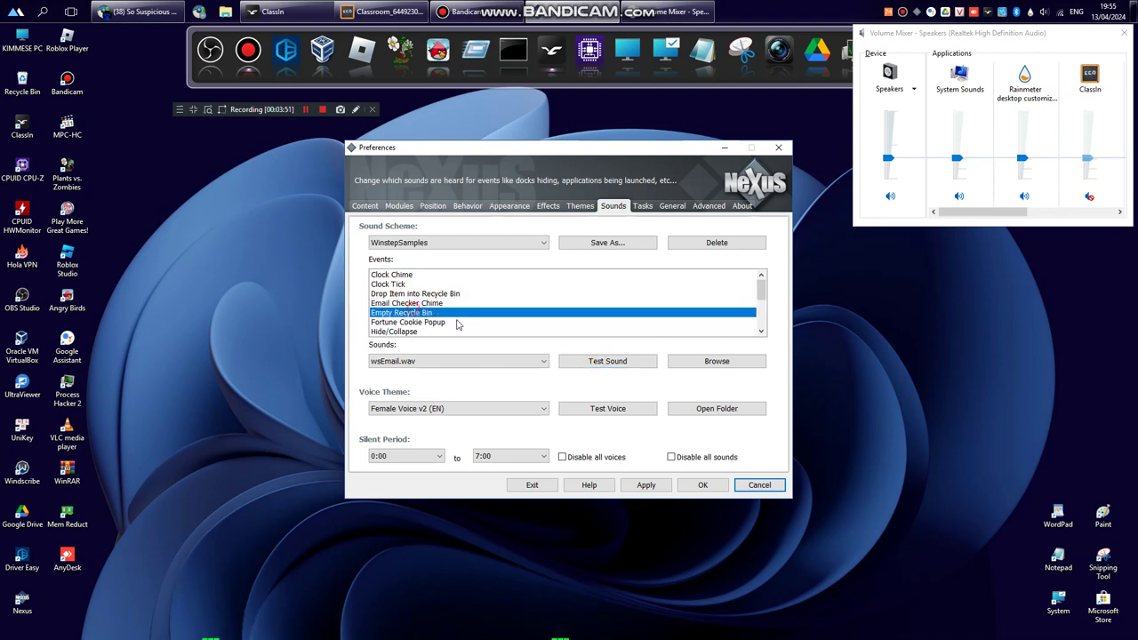
click(408, 323)
click(414, 332)
click(603, 363)
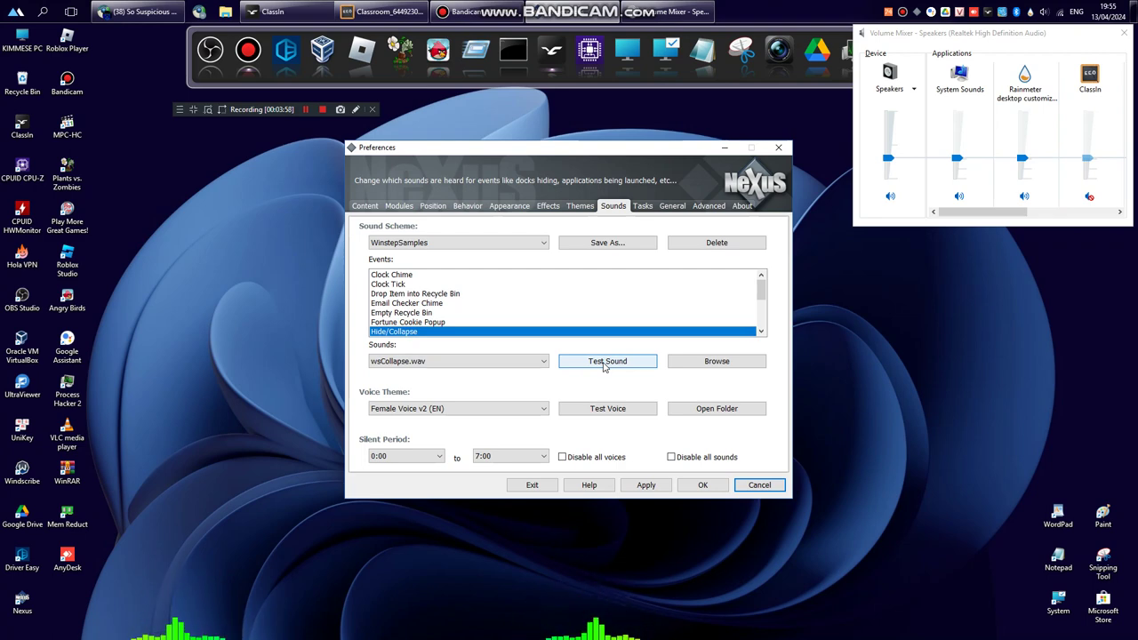
Step: Audition the WinstepSamples scheme's Launch Item, Open Preferences and Open Sub-Dock sounds
scroll(466, 301, down, 1)
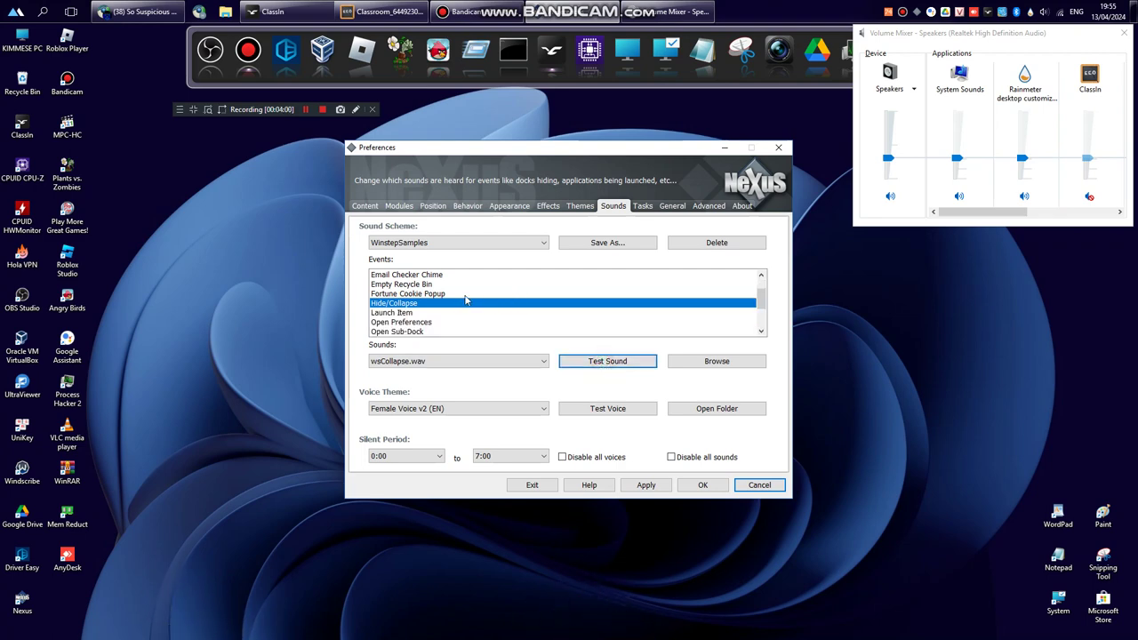
click(403, 313)
click(401, 323)
click(584, 361)
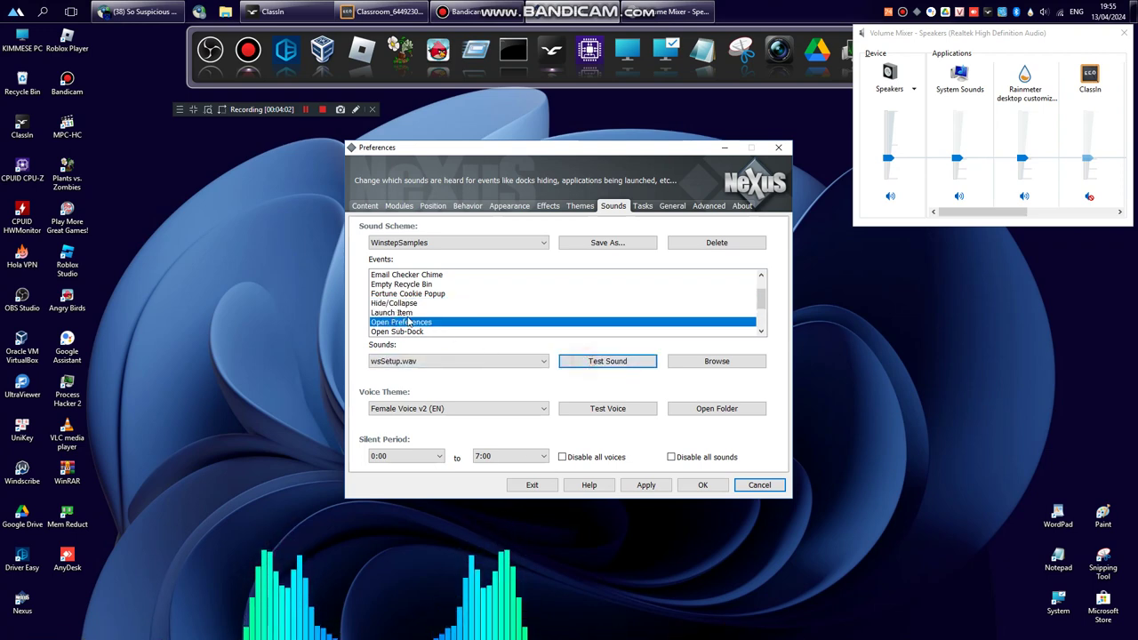
click(433, 330)
click(578, 361)
Step: Check the WinstepSamples scheme's sounds for the Power Saving Off, Select Item, Show/Expand and Take Picture events
scroll(420, 300, down, 2)
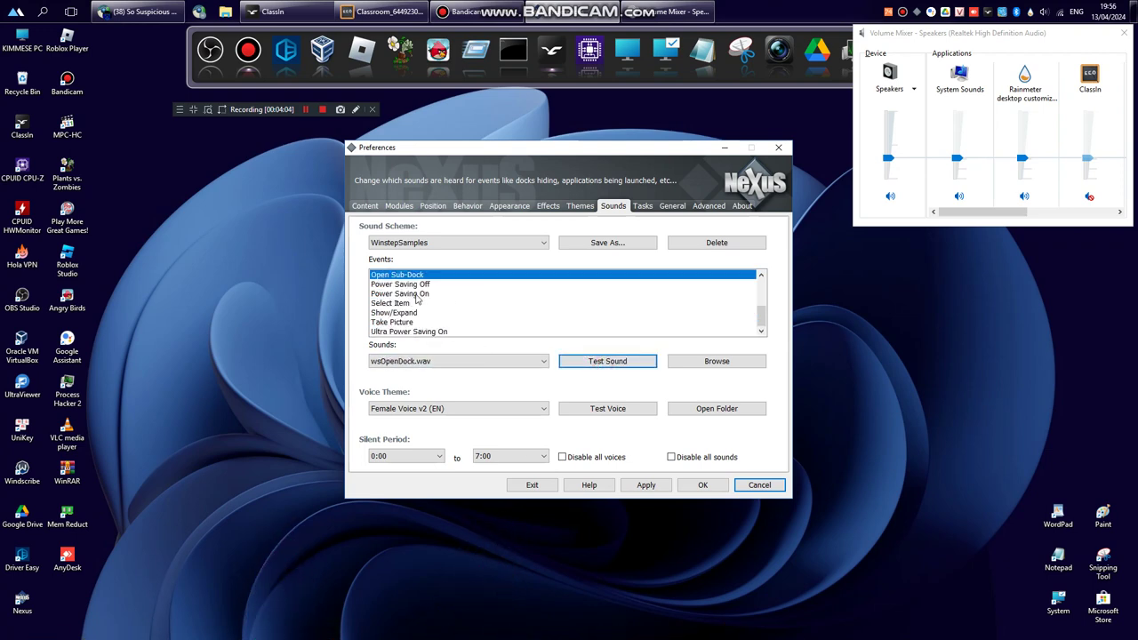
click(402, 285)
click(407, 304)
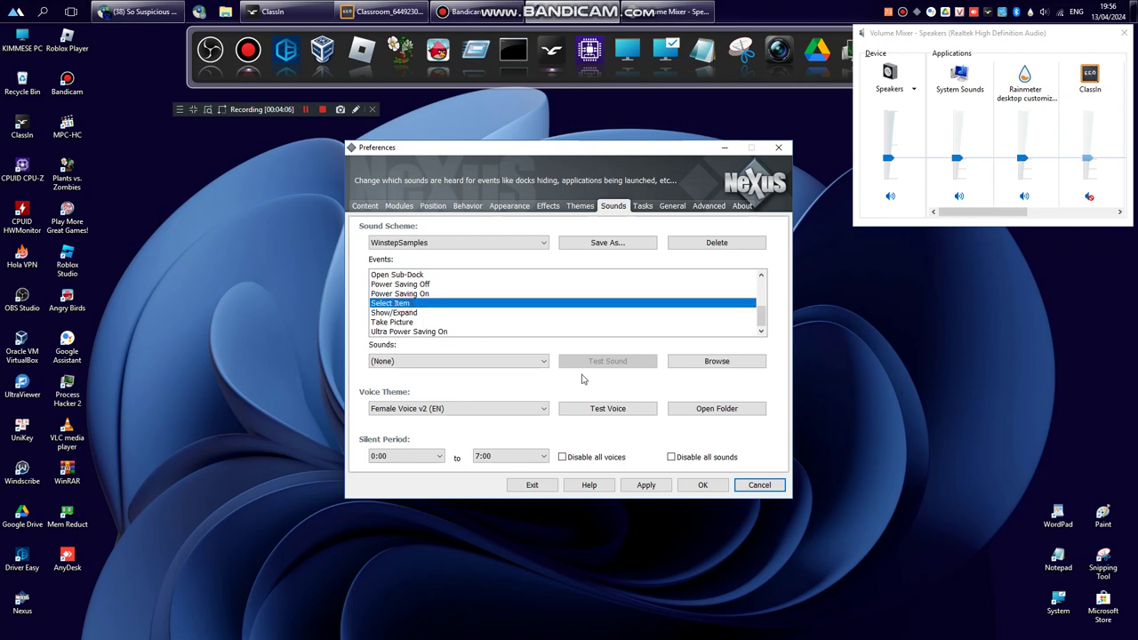
click(432, 313)
click(410, 322)
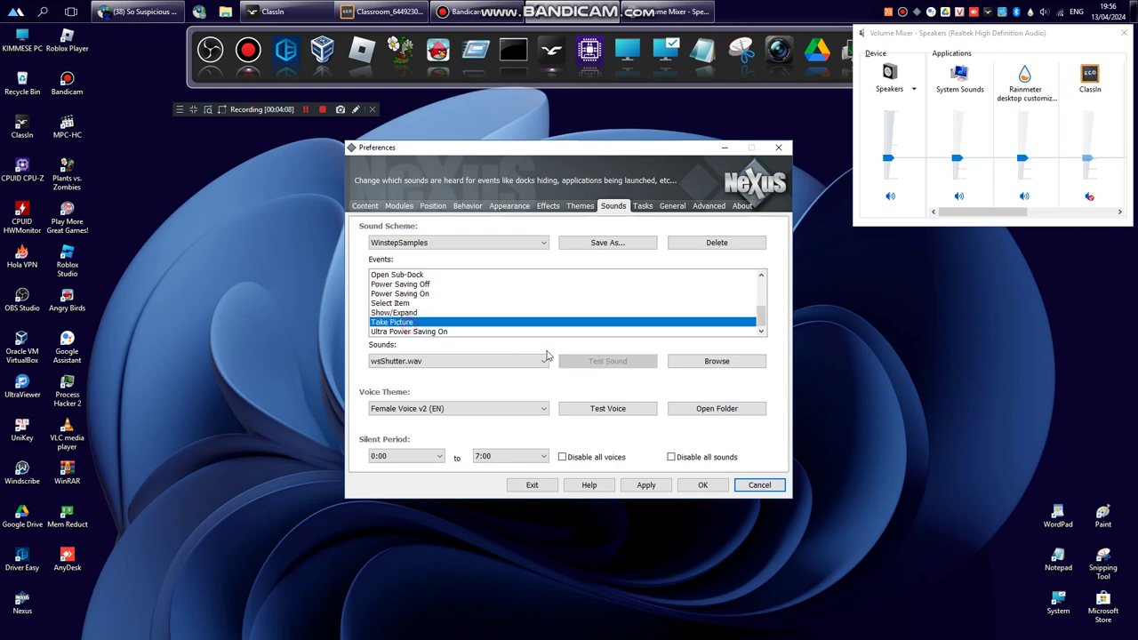
Step: Set the sound scheme to Music and save the dock preferences, closing the dialog
click(427, 242)
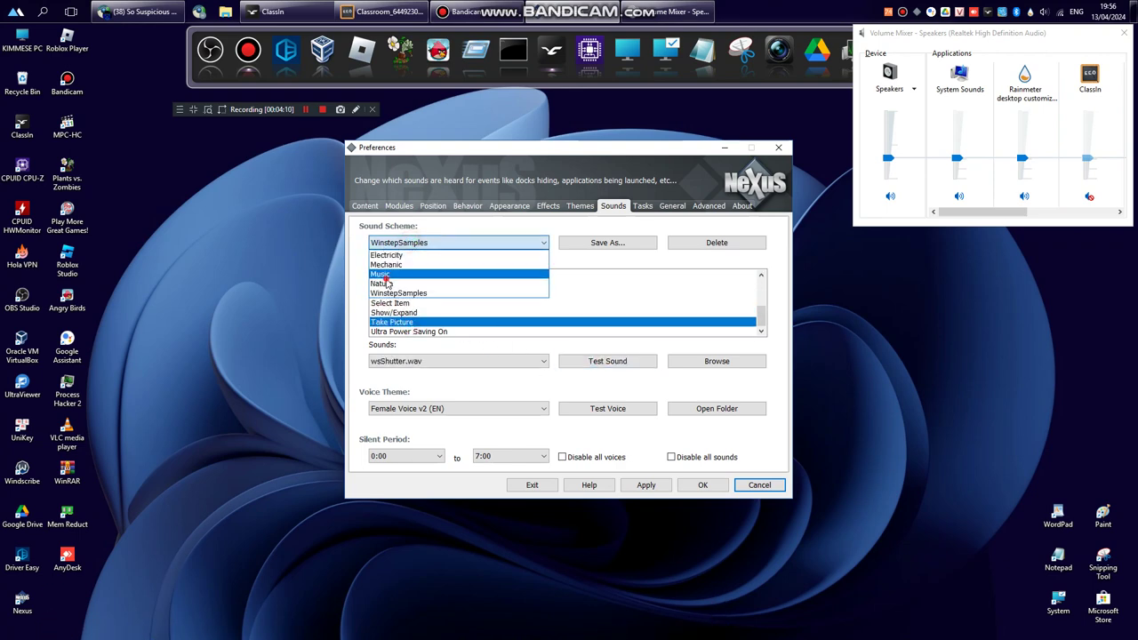
click(385, 275)
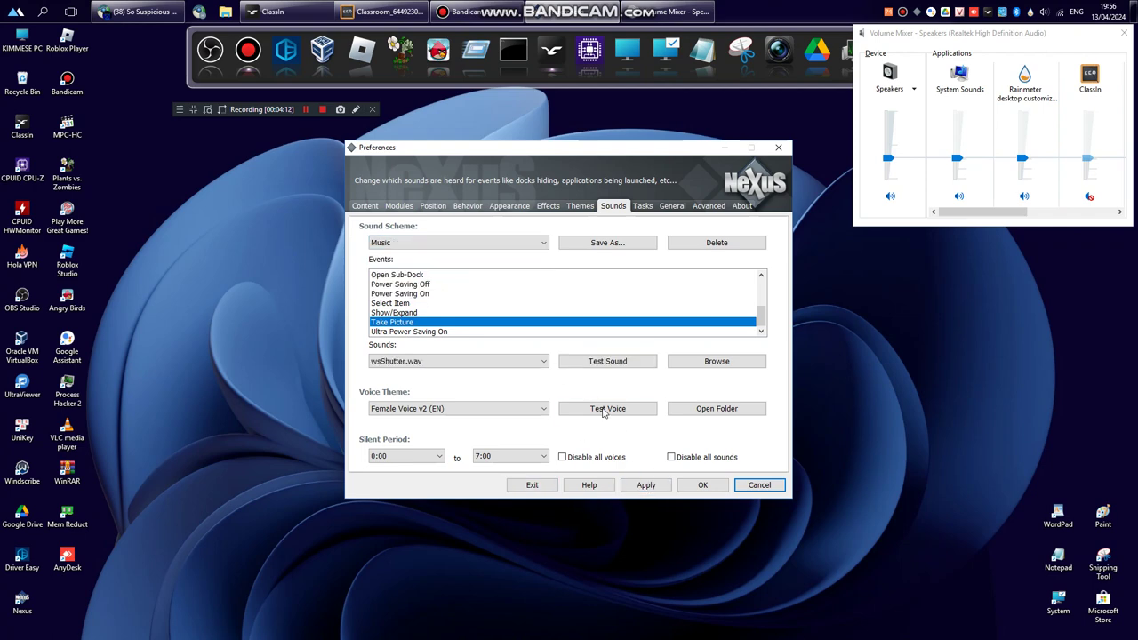
click(685, 487)
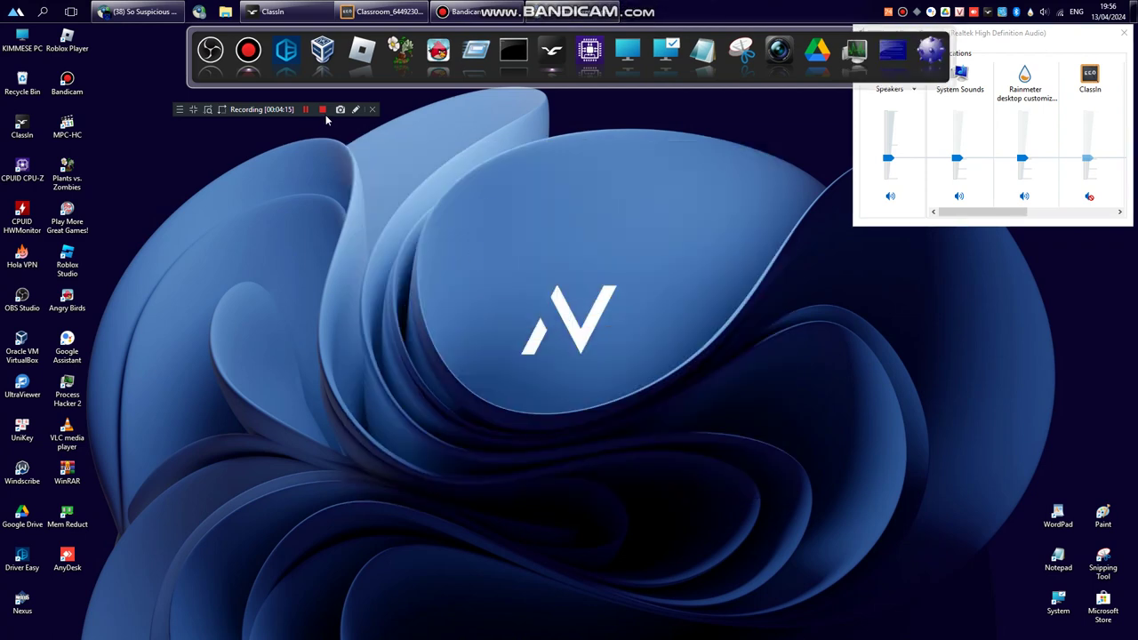